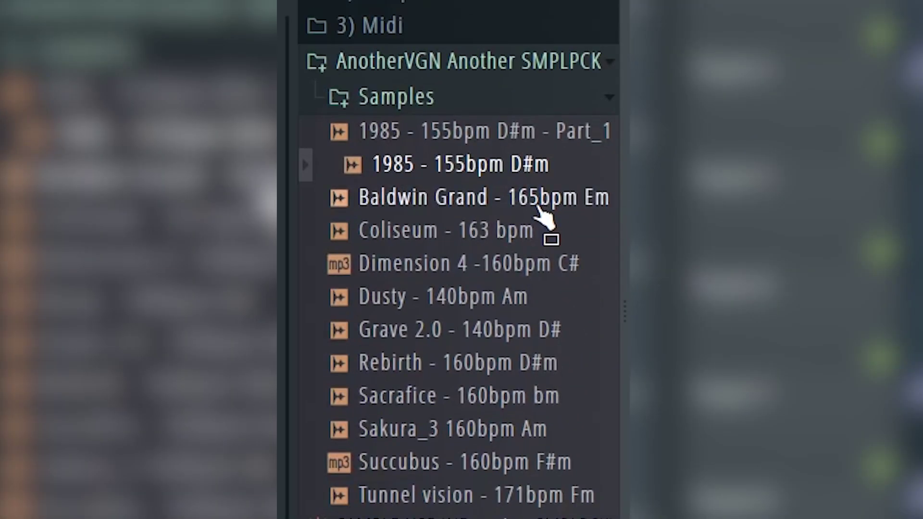
Audition loops in the AnotherVGN Another SMPLPCK Samples folder, including Baldwin Grand, Rebirth, Sakura_3 and Tunnel vision
click(539, 207)
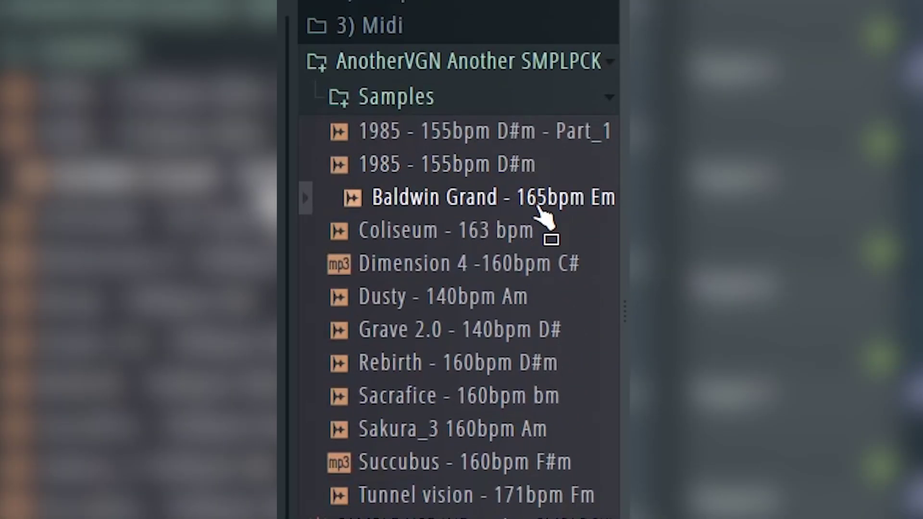
click(544, 252)
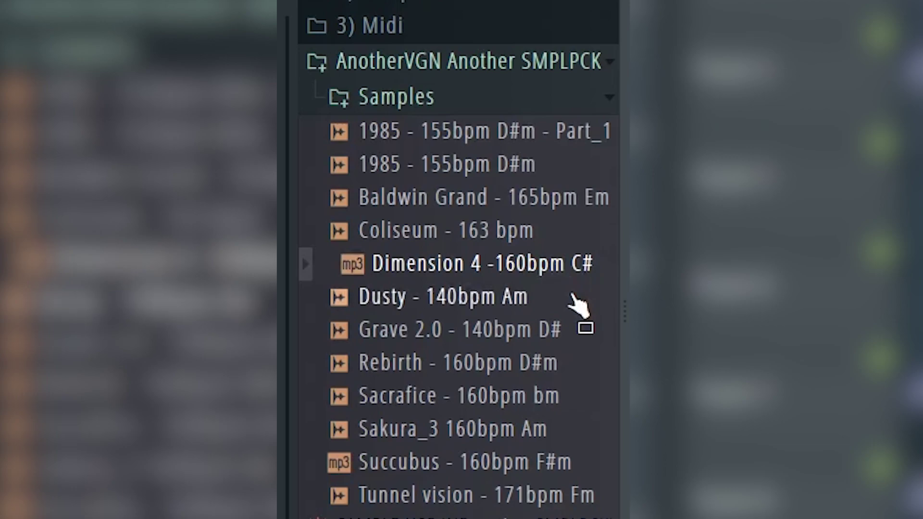
click(591, 365)
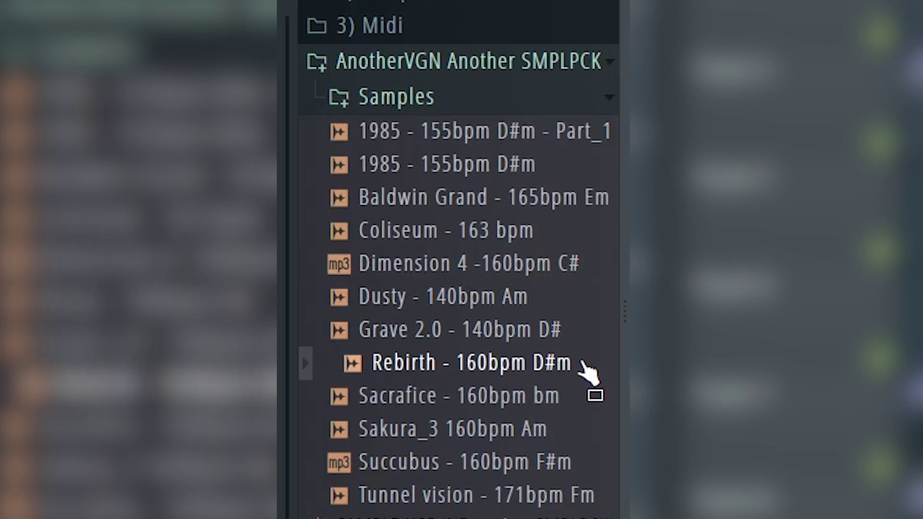
click(560, 440)
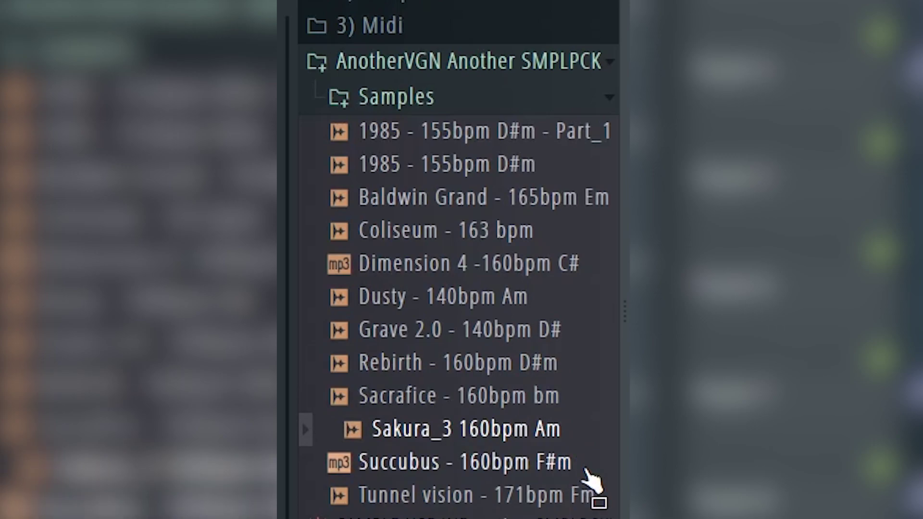
click(577, 500)
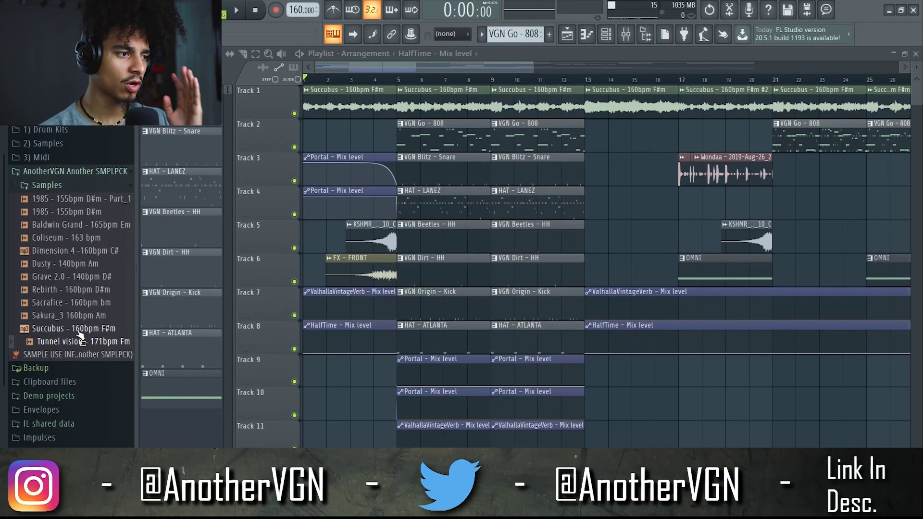
Open the "Succubus - 160bpm F#m" sample in the audio editor and listen to its opening and its louder middle section
scroll(77, 308, down, 3)
right_click(71, 237)
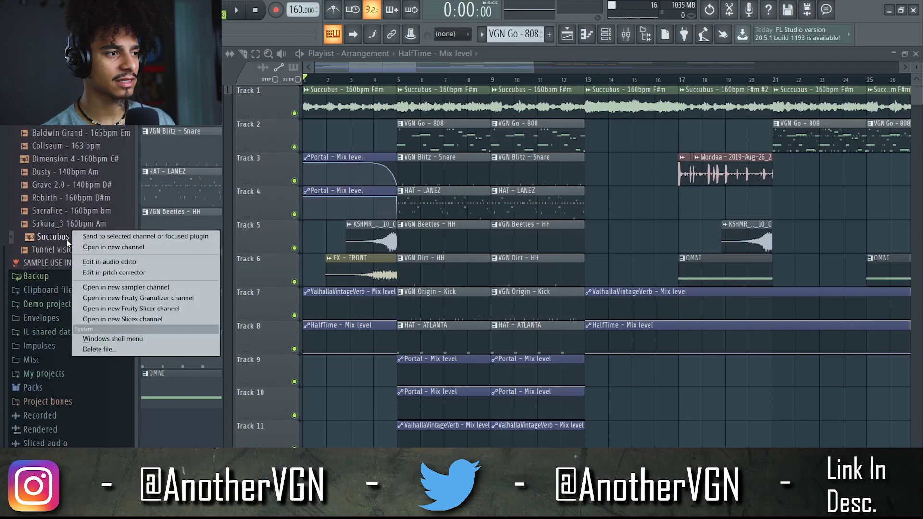
click(112, 266)
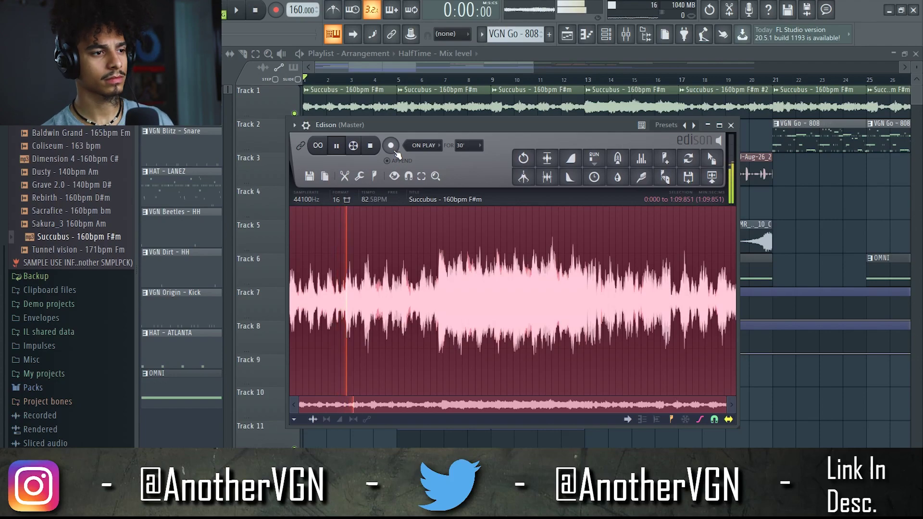
click(343, 146)
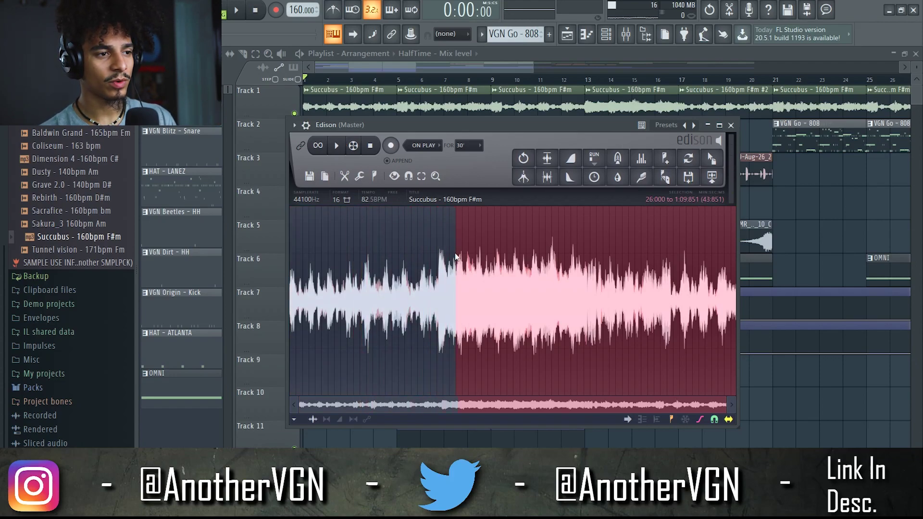
click(341, 149)
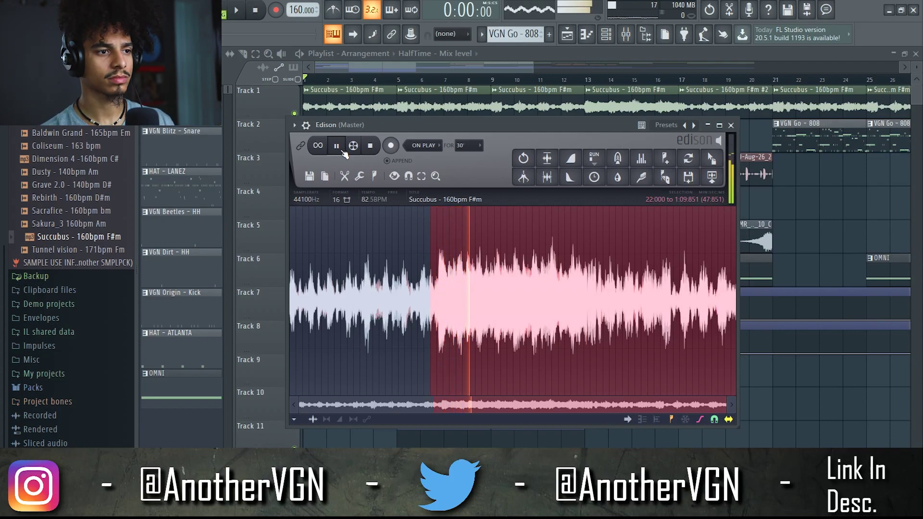
click(336, 146)
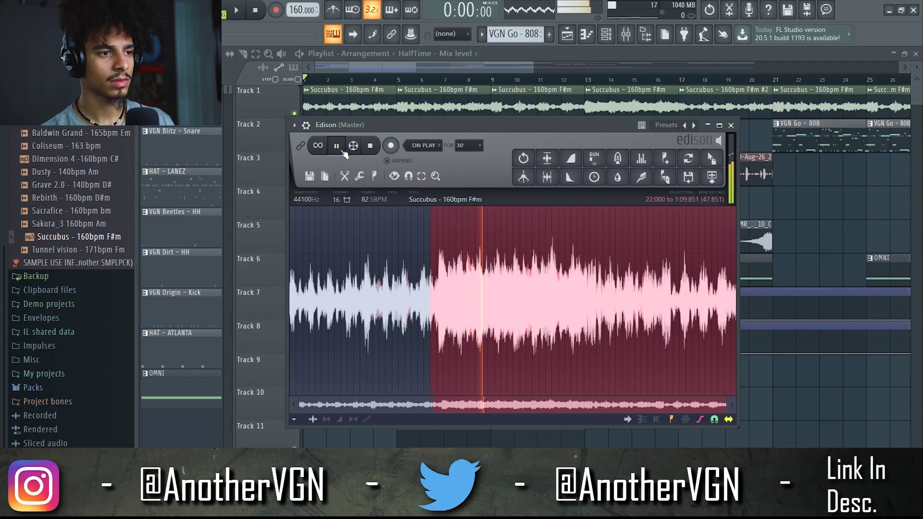
Play the Succubus sample's ending from the 49-second mark, and close the audio editor
shift+click(648, 278)
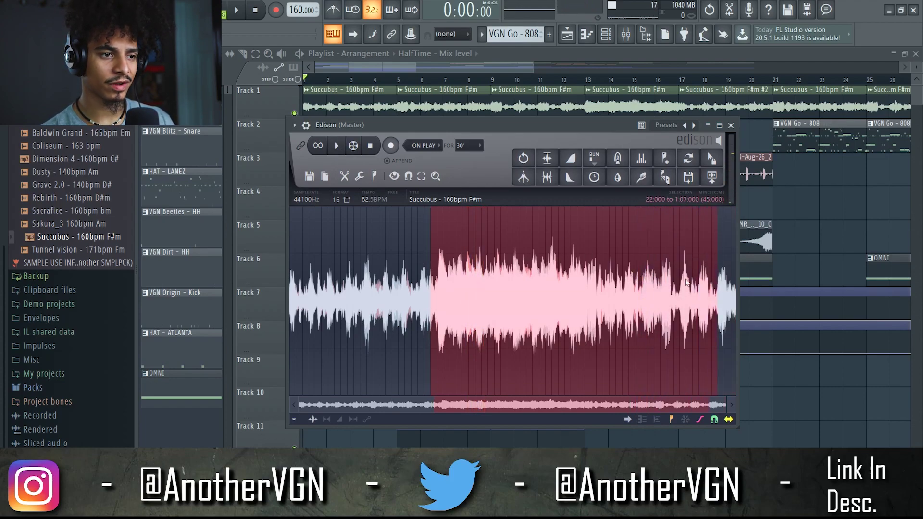
drag(396, 126, 433, 123)
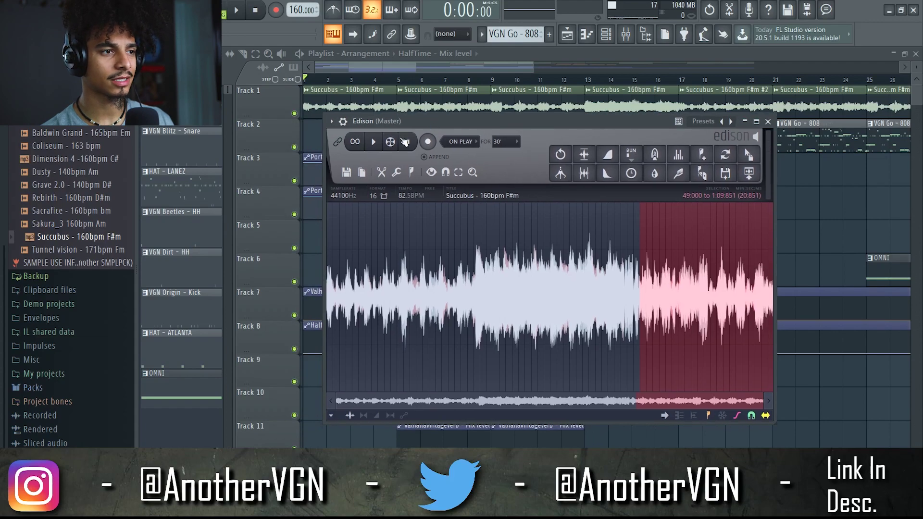
click(373, 142)
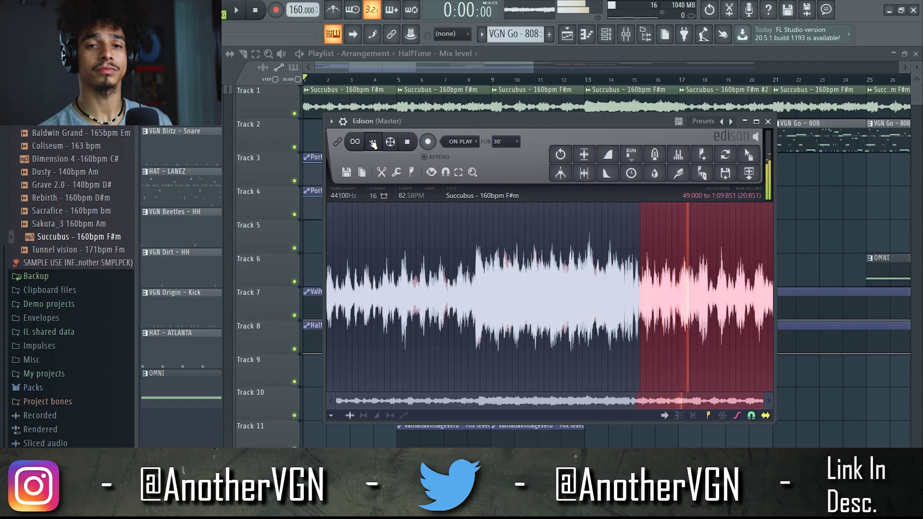
click(373, 142)
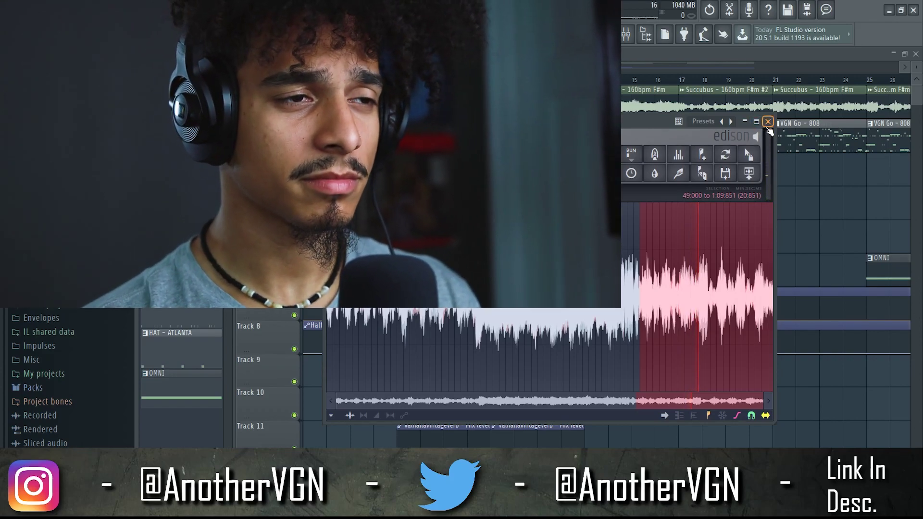
click(768, 126)
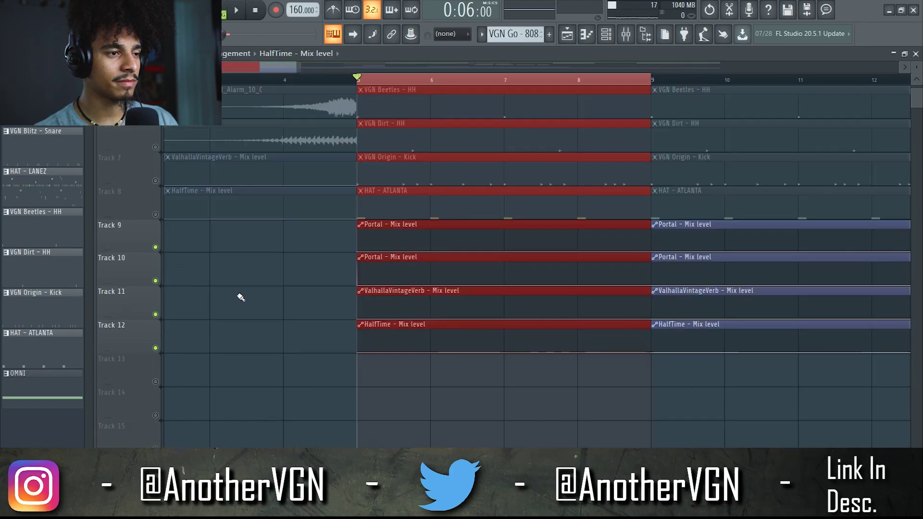
Play the looped section from bar 5 to bar 9 with the VGN Blitz - Snare on Track 3
scroll(286, 188, up, 4)
key(space)
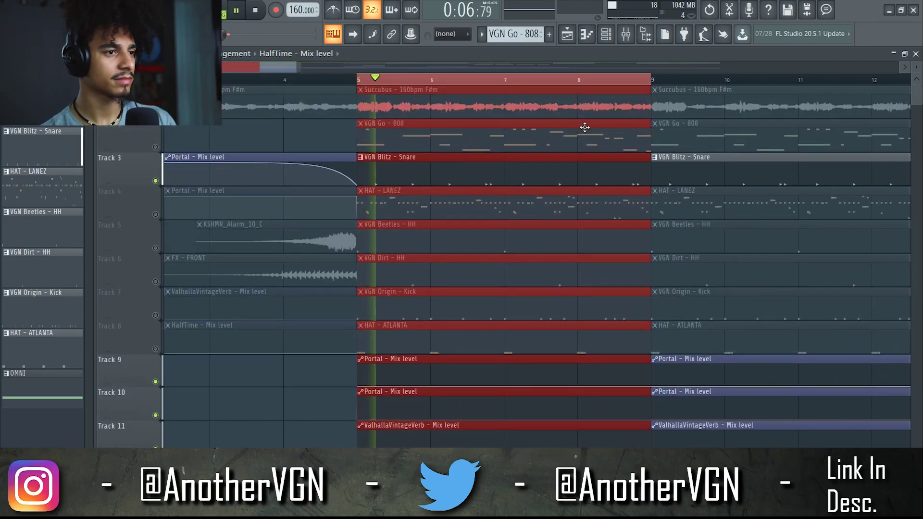
key(space)
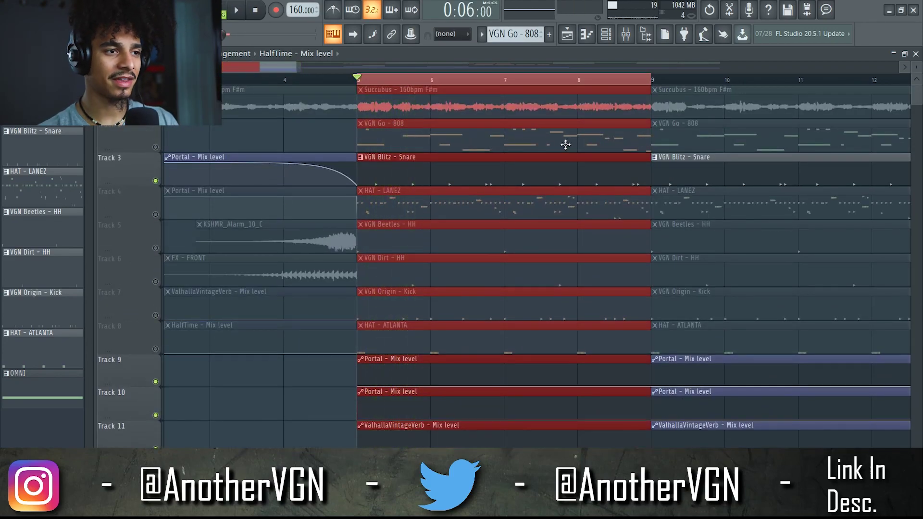
Unmute Tracks 5 and 6 to add the VGN Beetles and VGN Dirt hi-hats, and play the loop with each added
click(156, 248)
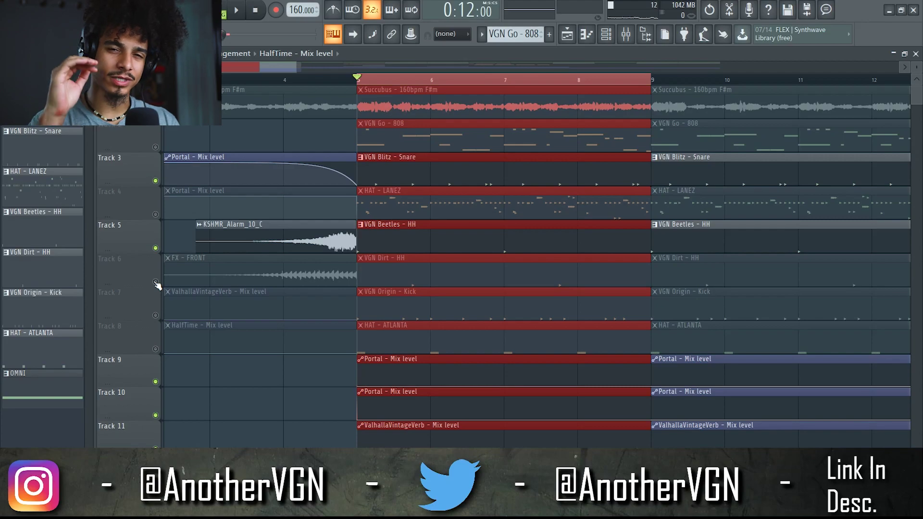
key(space)
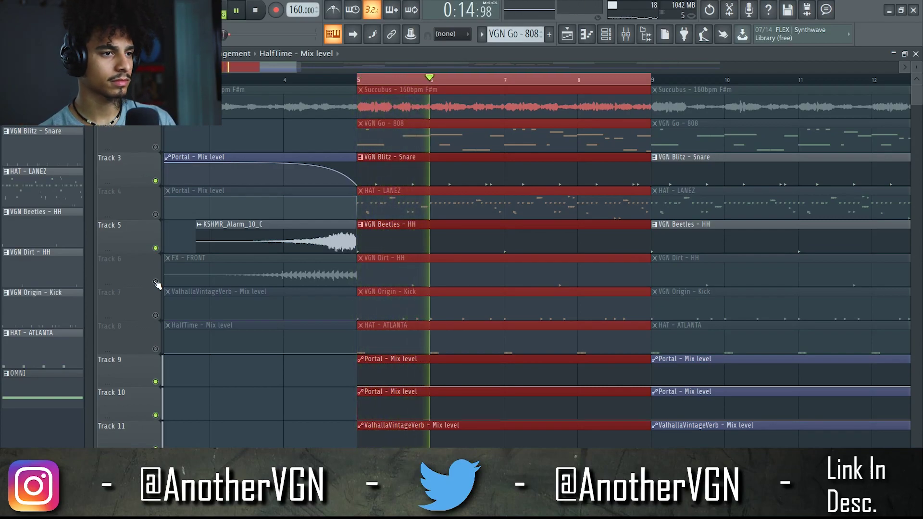
click(155, 283)
key(space)
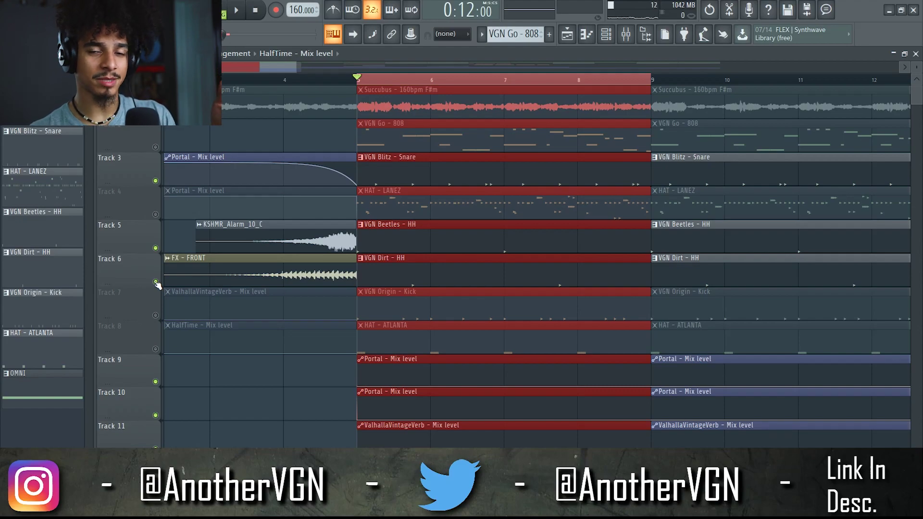
key(space)
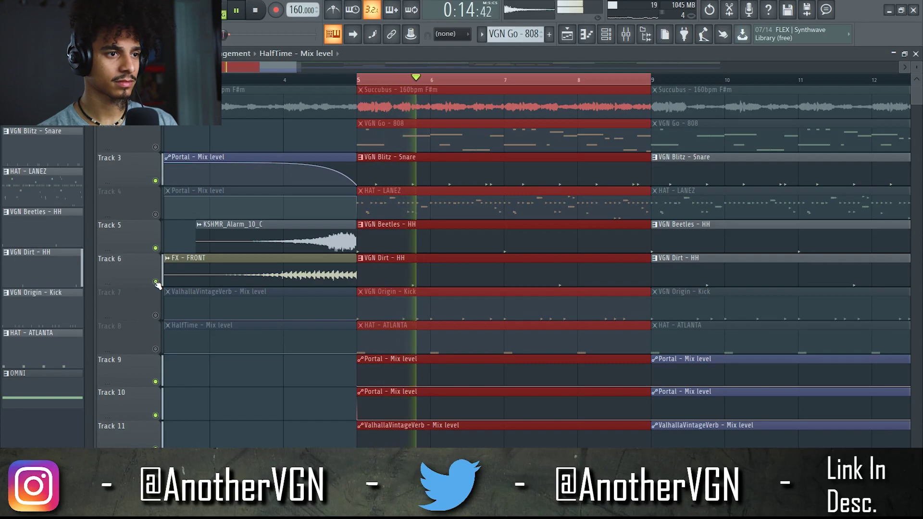
key(space)
Unmute Track 8 and play back its HAT - ATLANTA pattern in the piano roll
click(155, 349)
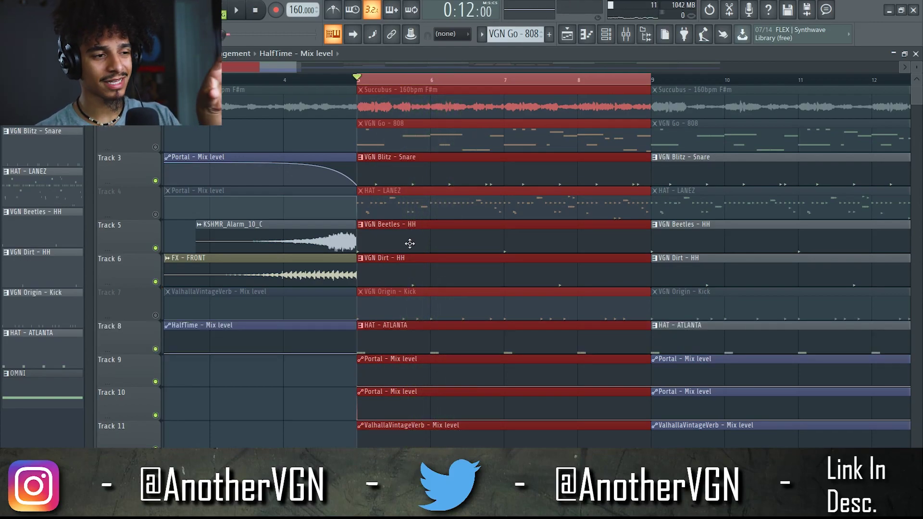
double_click(421, 345)
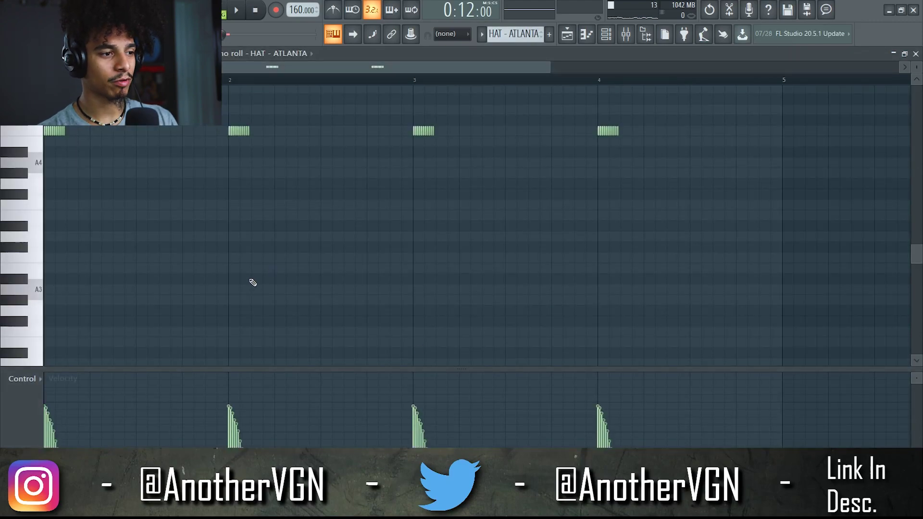
scroll(253, 282, up, 2)
scroll(215, 302, up, 2)
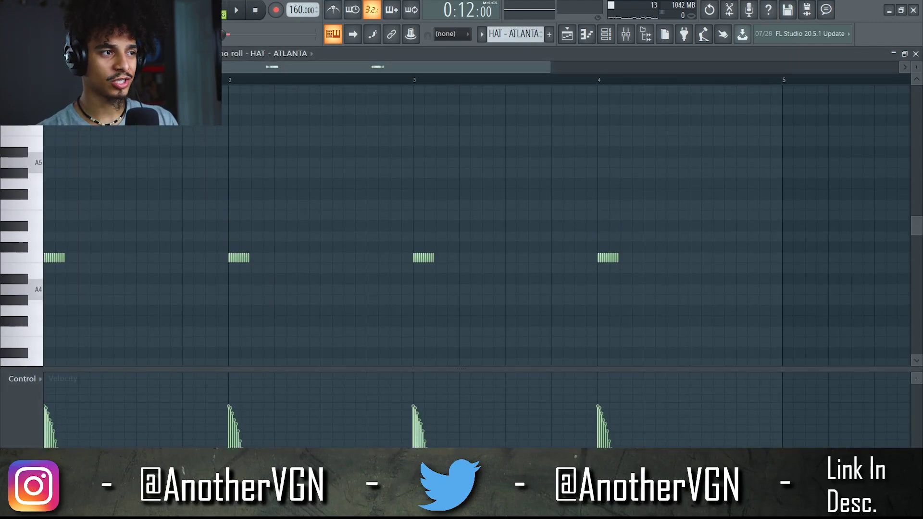
key(space)
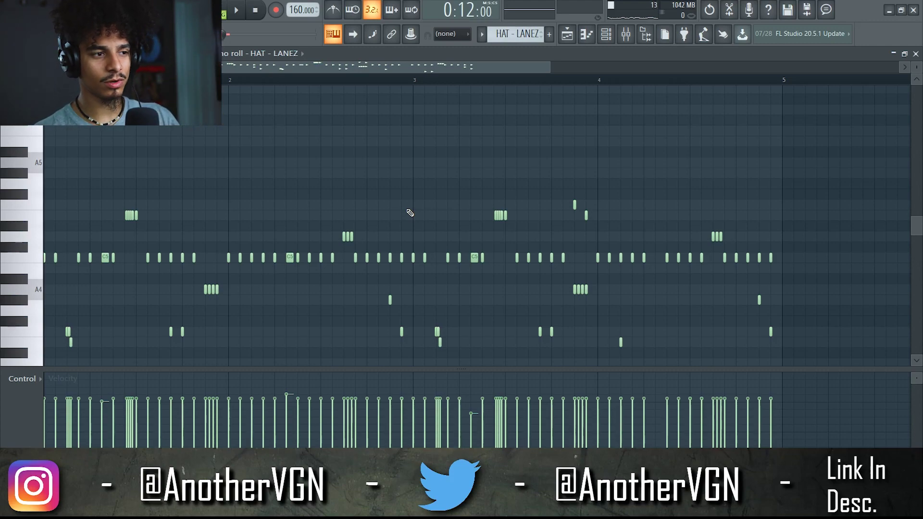
Switch the HAT - LANEZ piano roll's control lane to Note pan
click(35, 383)
click(39, 394)
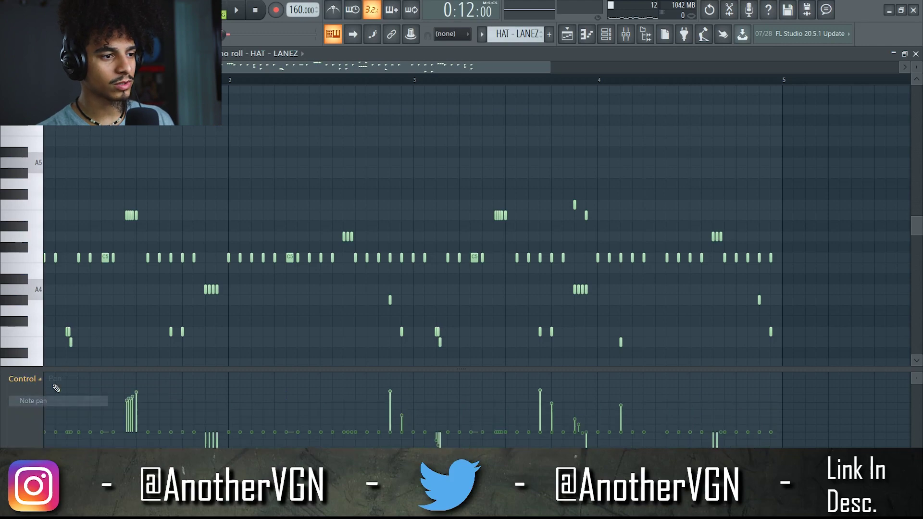
click(24, 379)
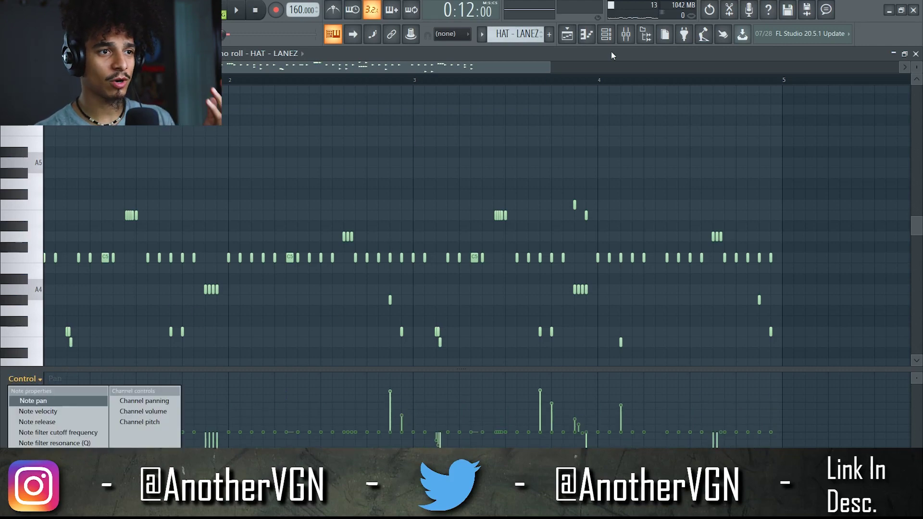
Return to the playlist and play the looped section with HAT - LANEZ on Track 4
click(626, 35)
click(568, 34)
key(space)
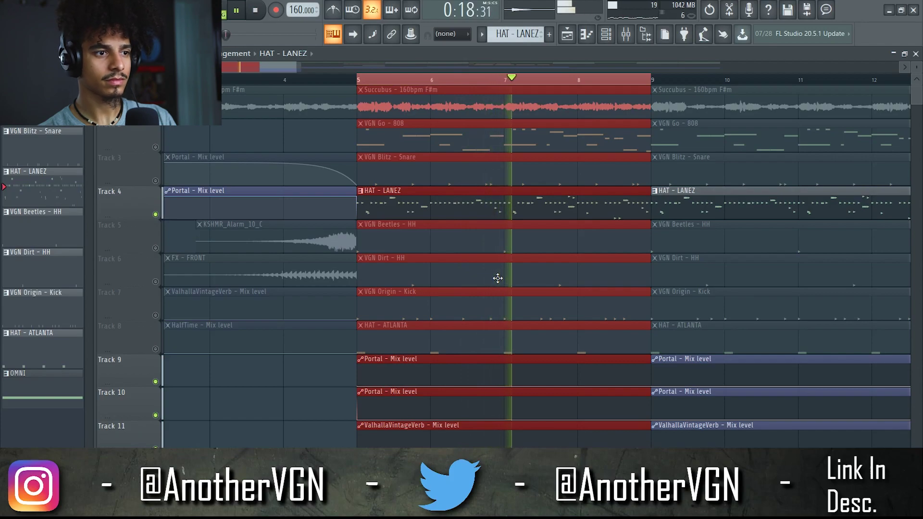
key(space)
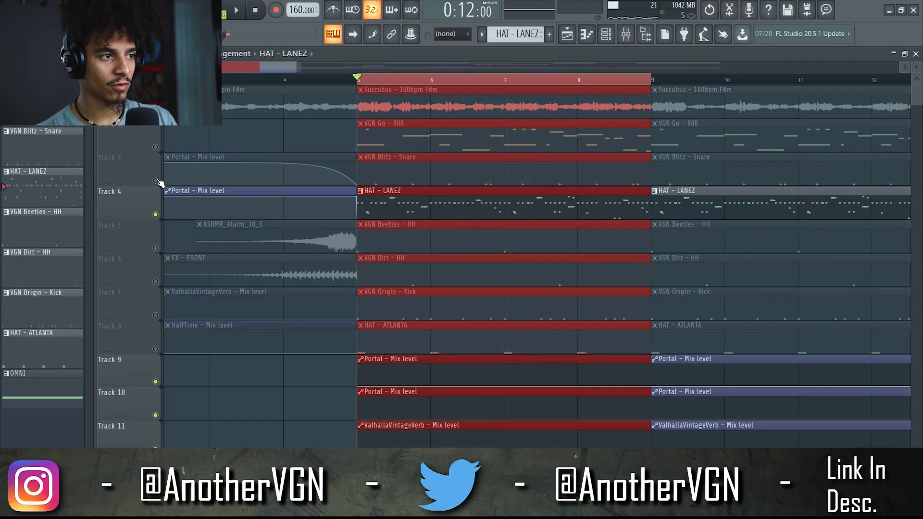
Unmute Tracks 3 and 6, and play the loop with the HAT - LANEZ pattern shown in the piano roll
click(155, 181)
click(155, 281)
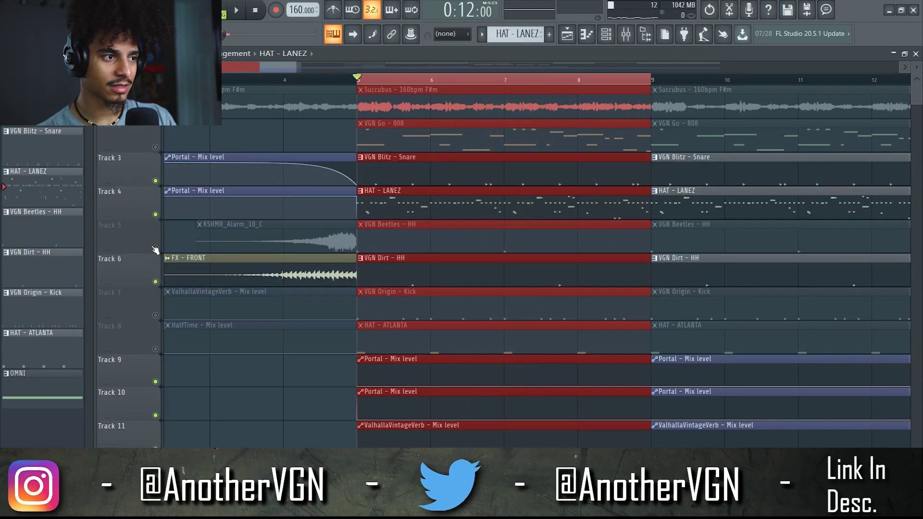
key(F7)
key(space)
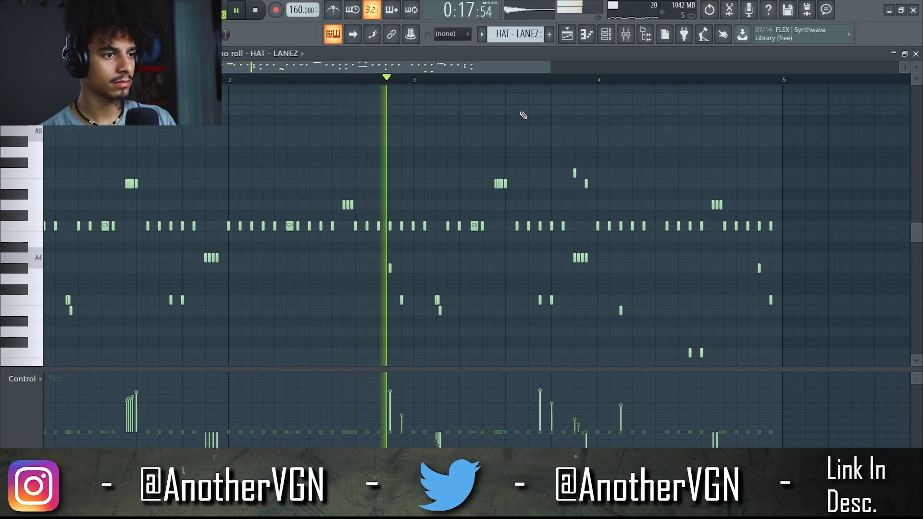
key(space)
Open the HAT - LANEZ channel's miscellaneous settings with the arpeggiator and echo delay, and reposition the window to show them fully
click(607, 38)
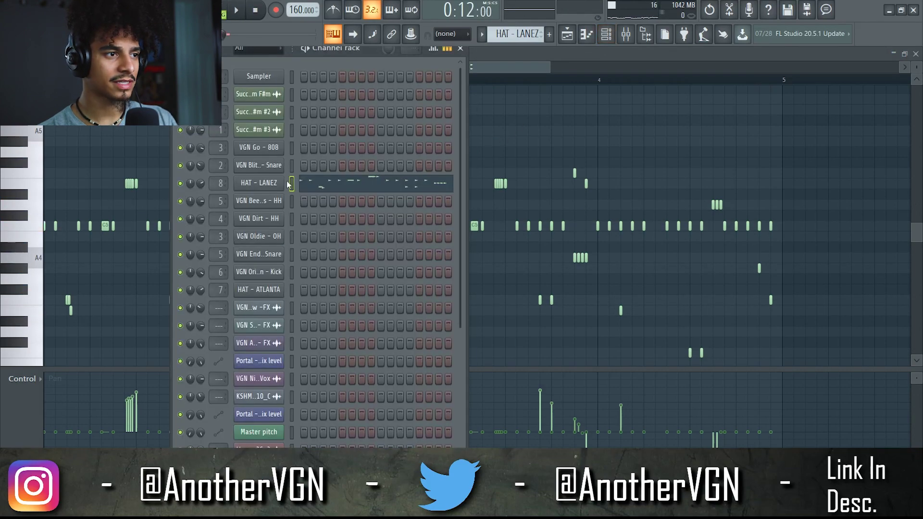
click(282, 183)
click(457, 235)
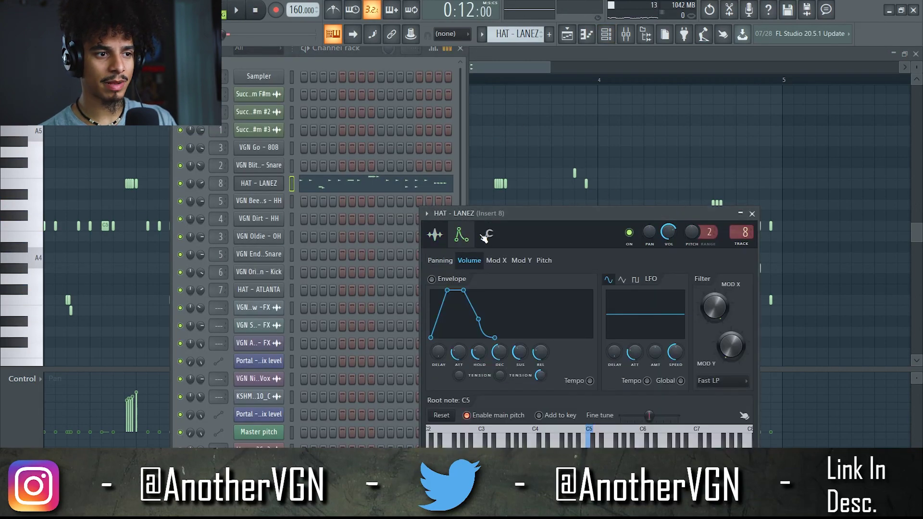
click(487, 235)
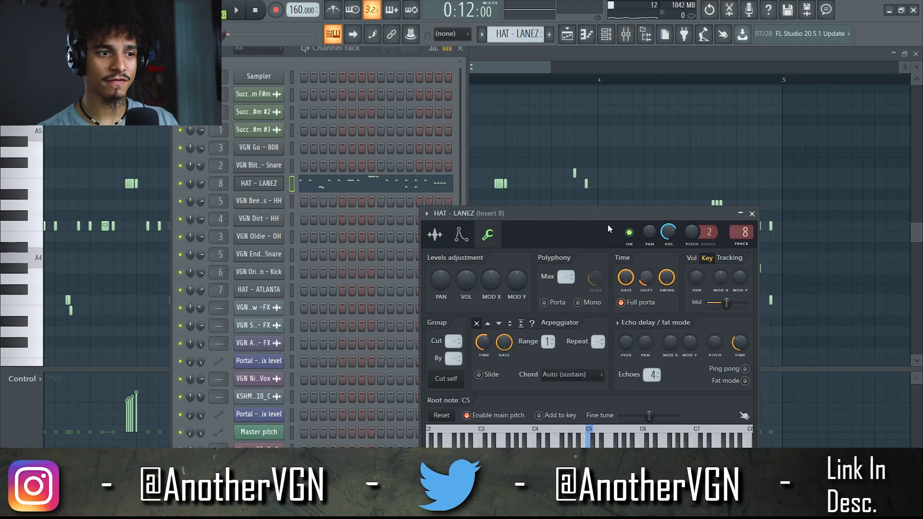
drag(599, 217, 493, 122)
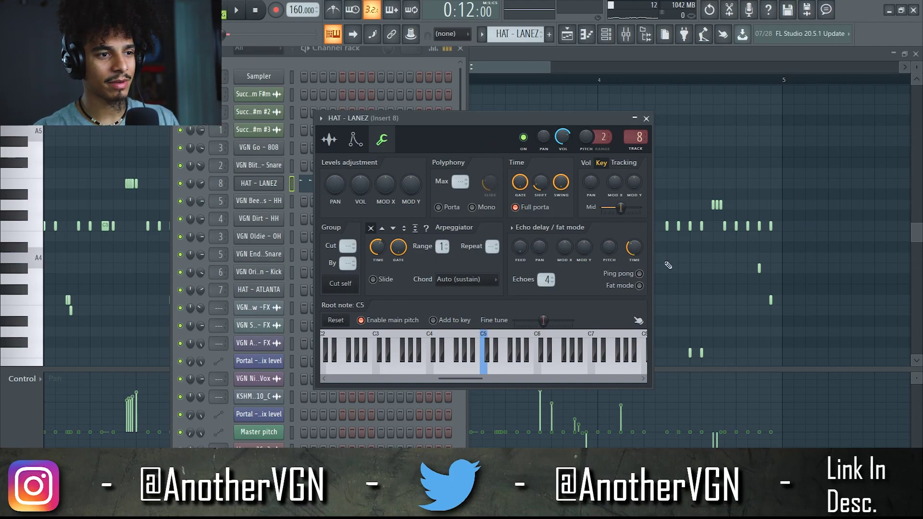
Select all notes in the HAT - LANEZ piano roll and review its snap options
click(749, 260)
key(ctrl+a)
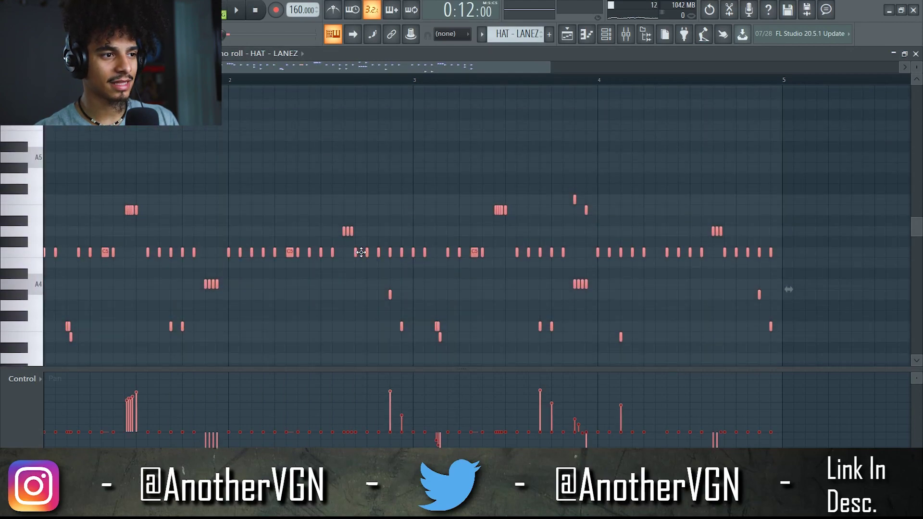
key(shift+Right)
drag(362, 252, 348, 252)
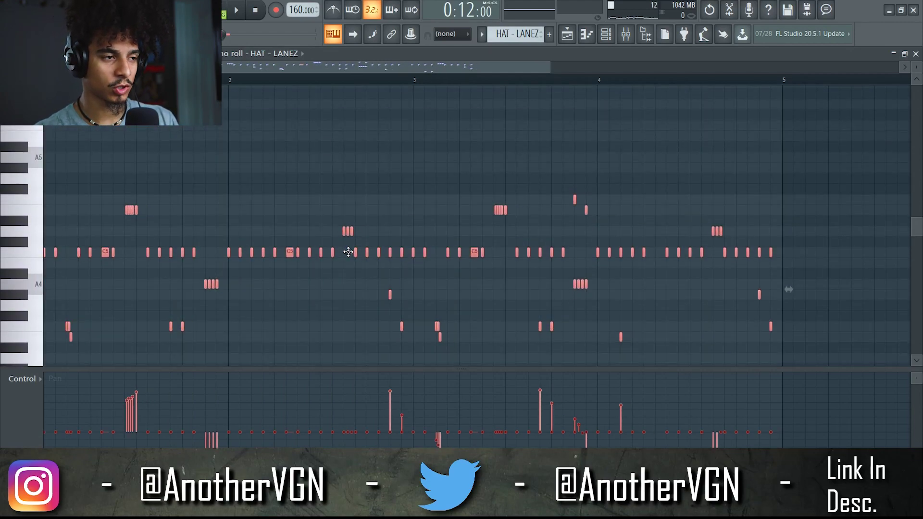
click(36, 52)
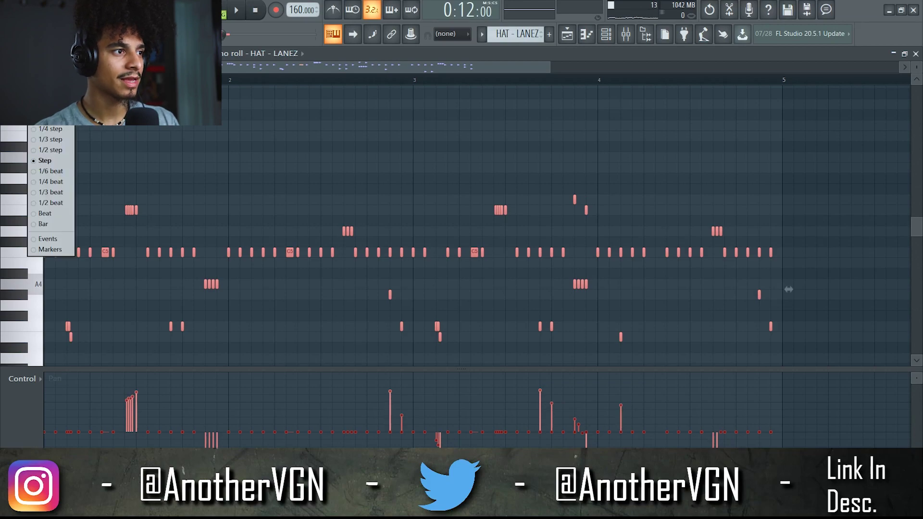
click(103, 137)
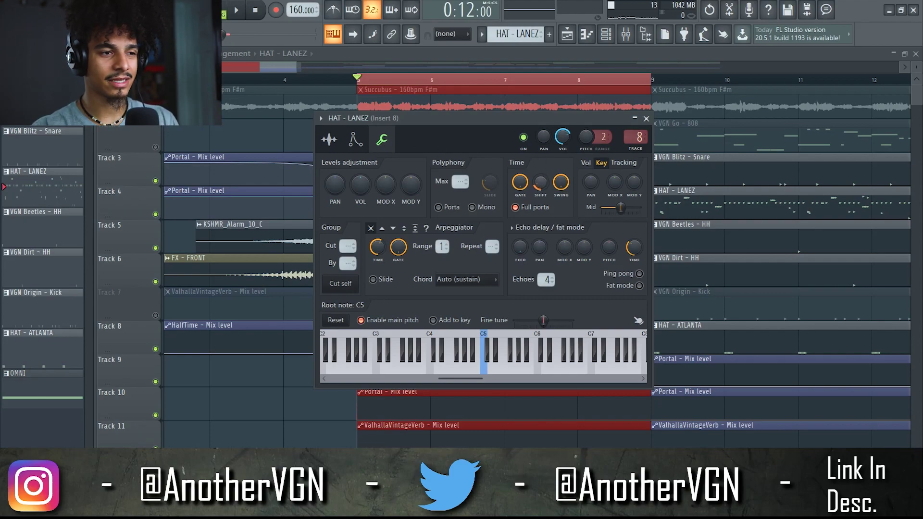
Unmute Track 7 and play the loop with the VGN Origin - Kick pattern shown in the piano roll
key(Escape)
scroll(171, 286, down, 1)
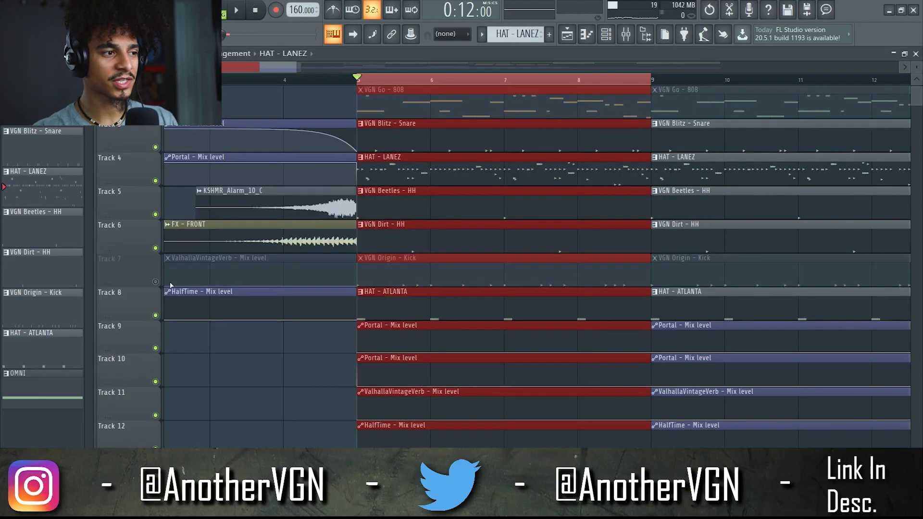
click(156, 282)
double_click(433, 269)
key(space)
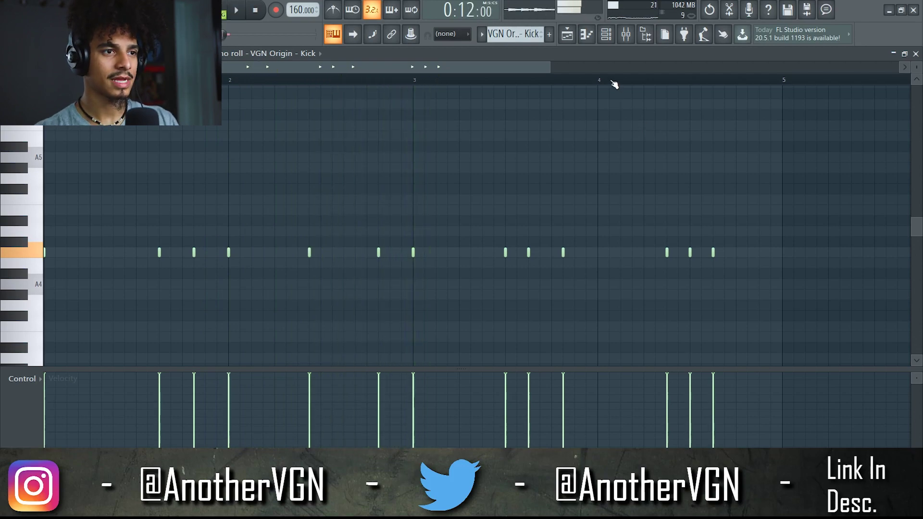
key(space)
click(570, 37)
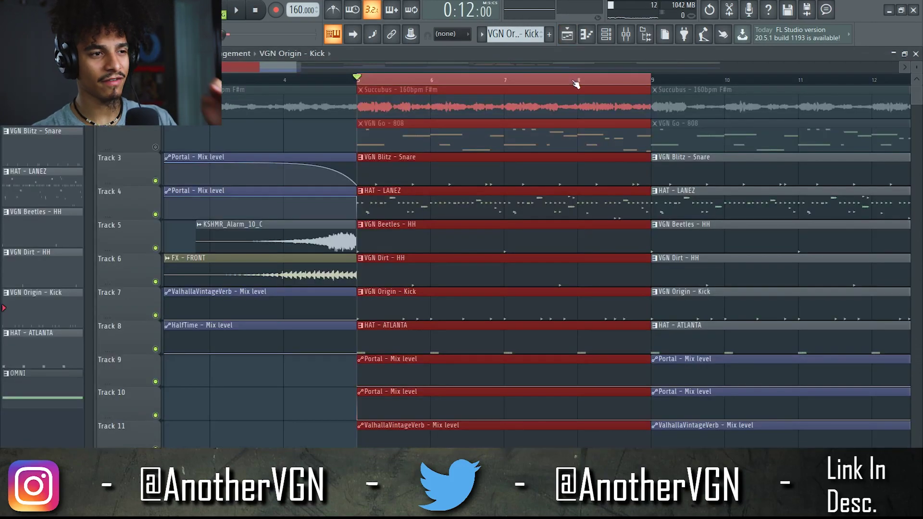
Open the VGN Go - 808 pattern and remove the last two short slide notes above the long E5 in bar 3
double_click(385, 137)
scroll(220, 159, up, 3)
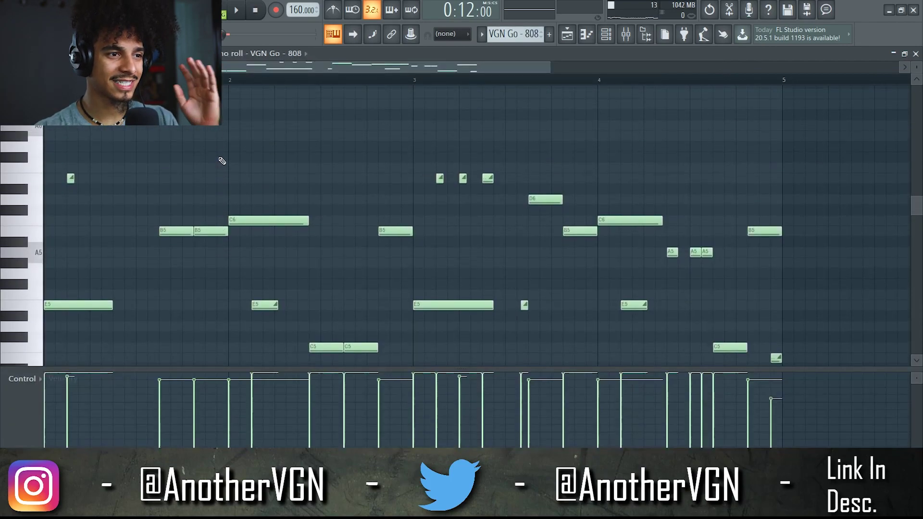
scroll(221, 159, down, 1)
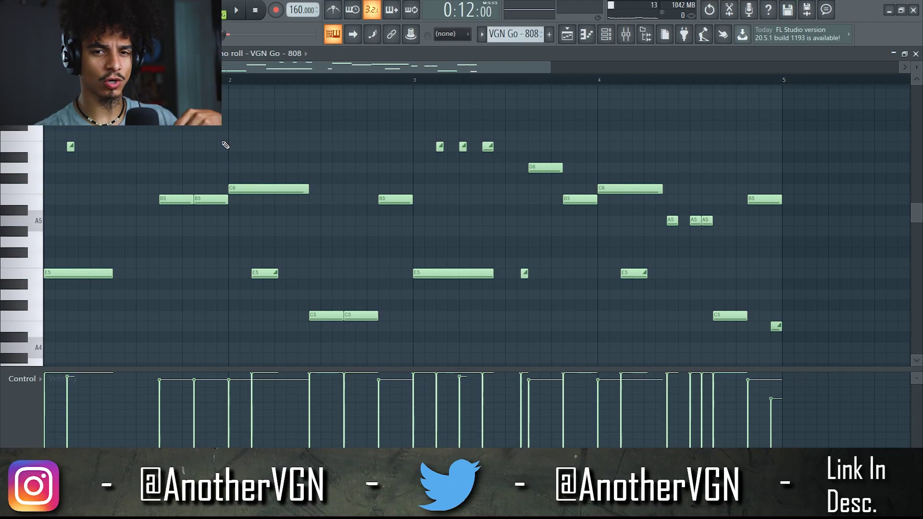
key(ctrl+z)
Play the loop several times with the VGN Go - 808 pattern shown in the piano roll
key(space)
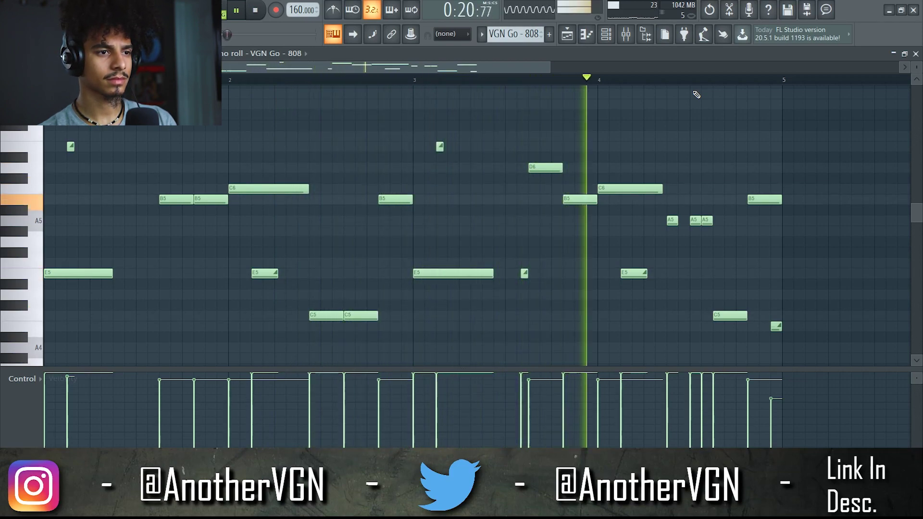
scroll(695, 94, up, 1)
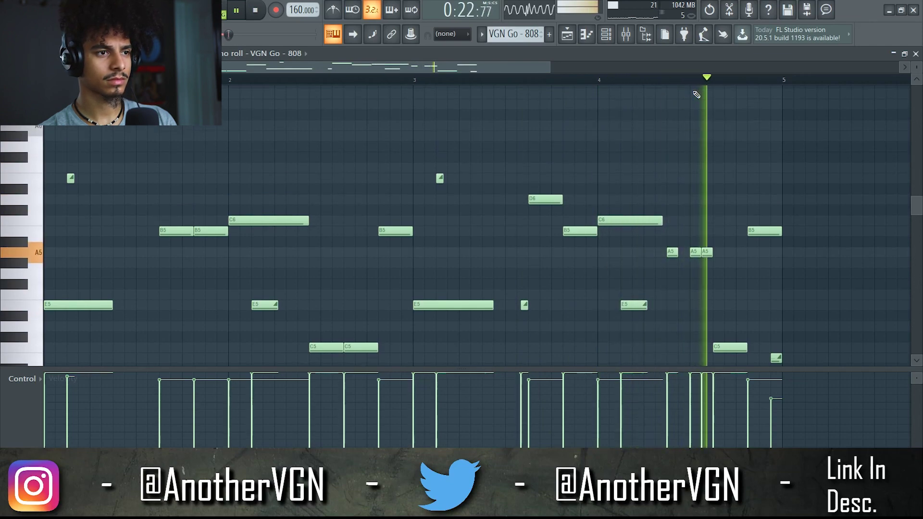
key(space)
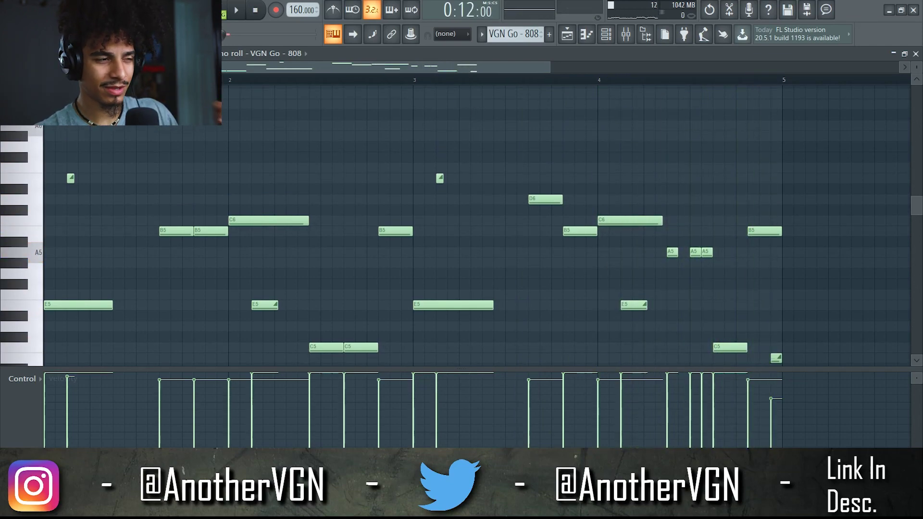
key(space)
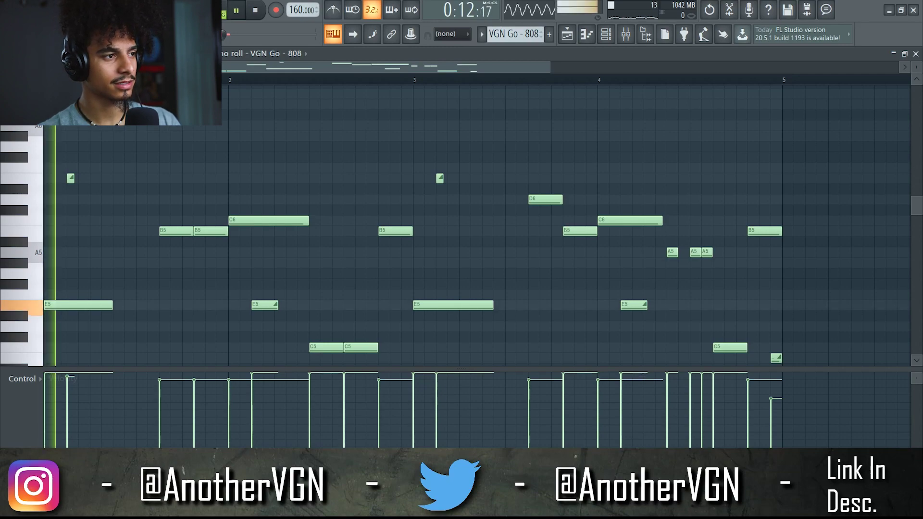
key(space)
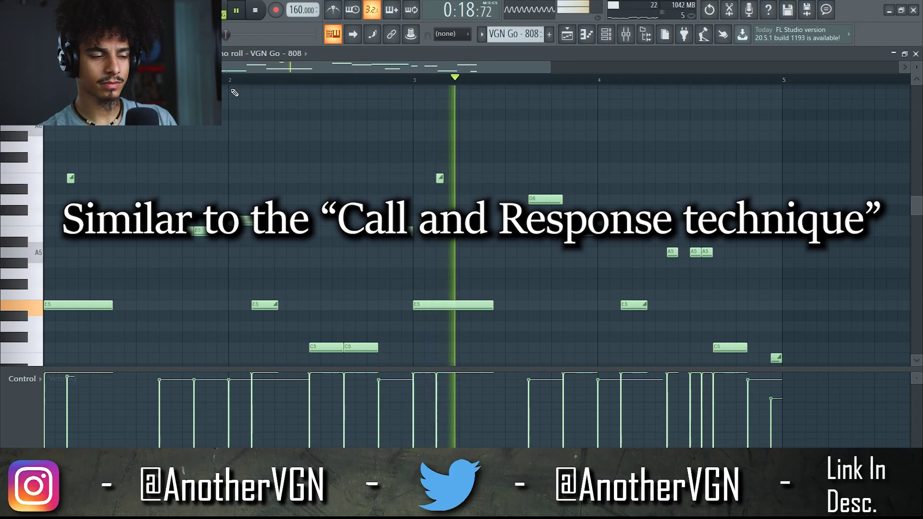
key(space)
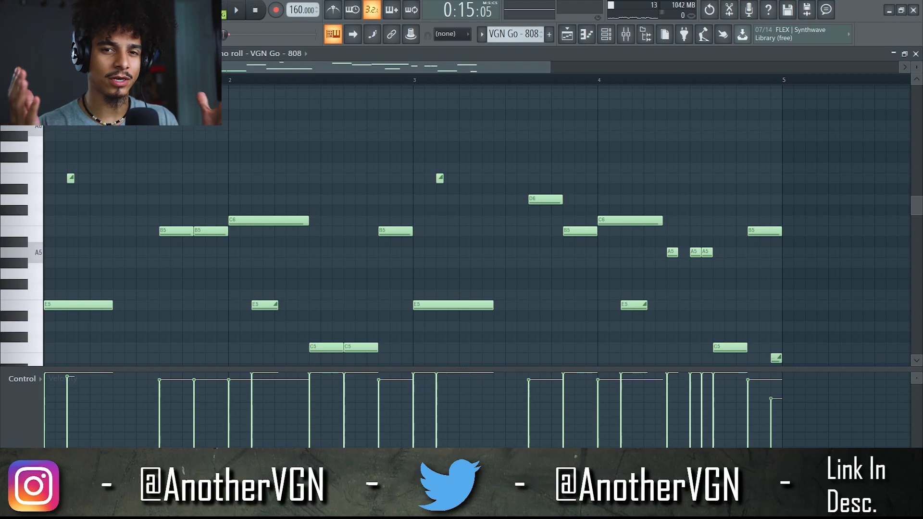
Return to the playlist, unmute Tracks 3 through 8, and play the looped section with the 808 and drums
click(606, 34)
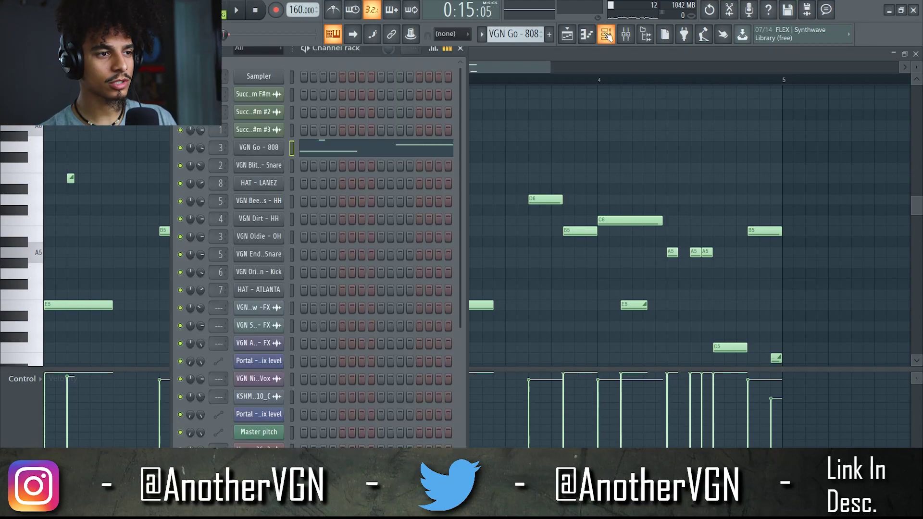
click(571, 38)
click(161, 182)
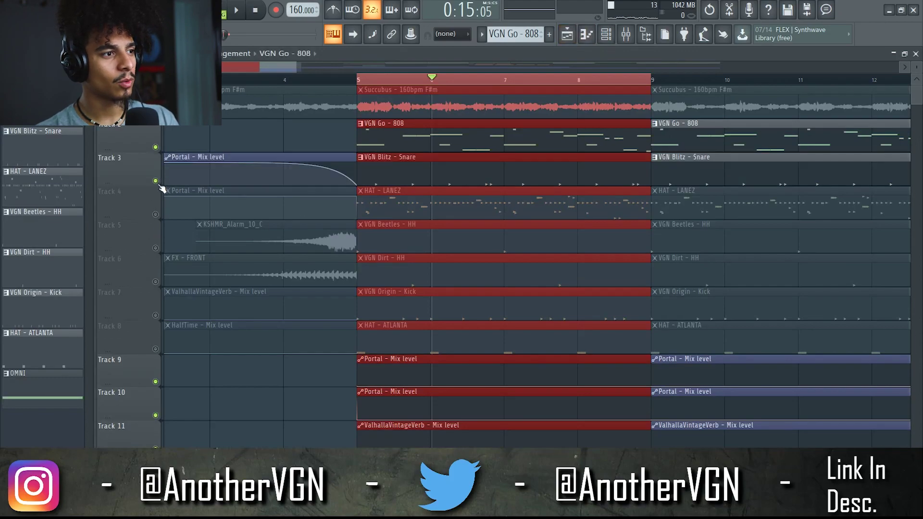
click(161, 216)
click(161, 247)
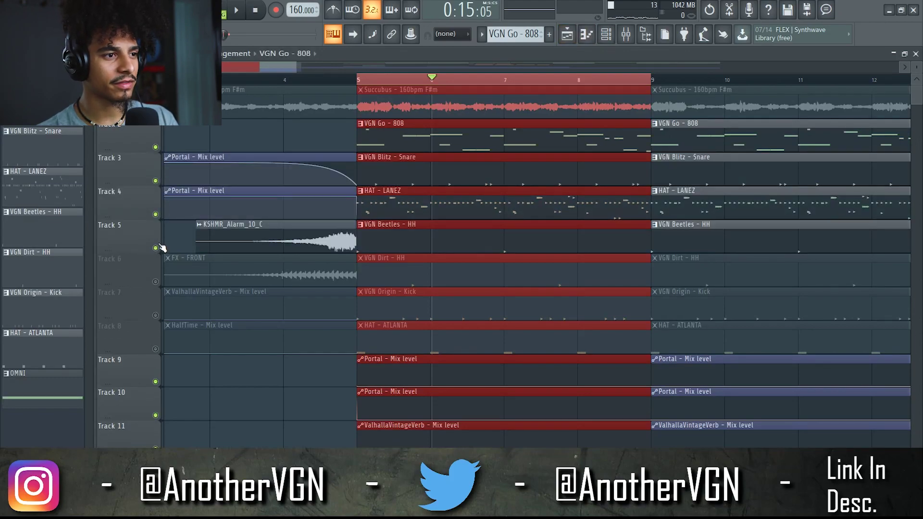
click(155, 281)
click(159, 314)
click(155, 347)
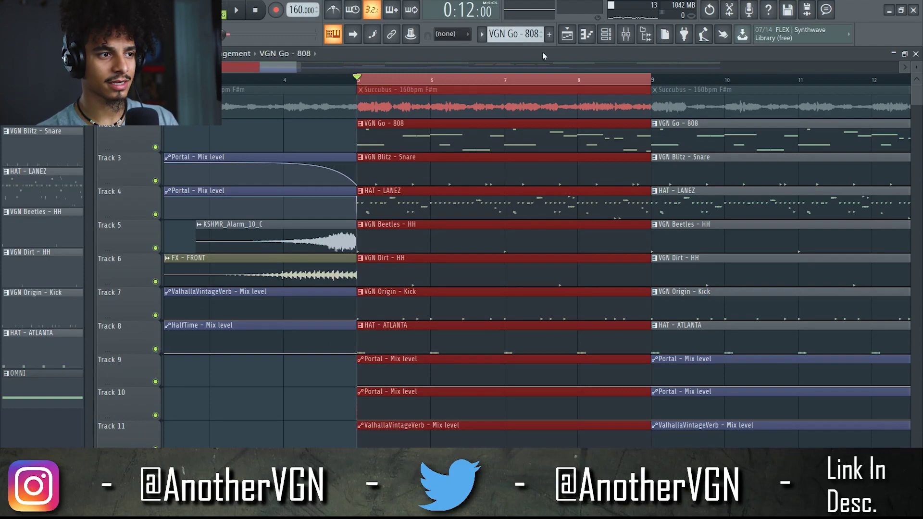
key(space)
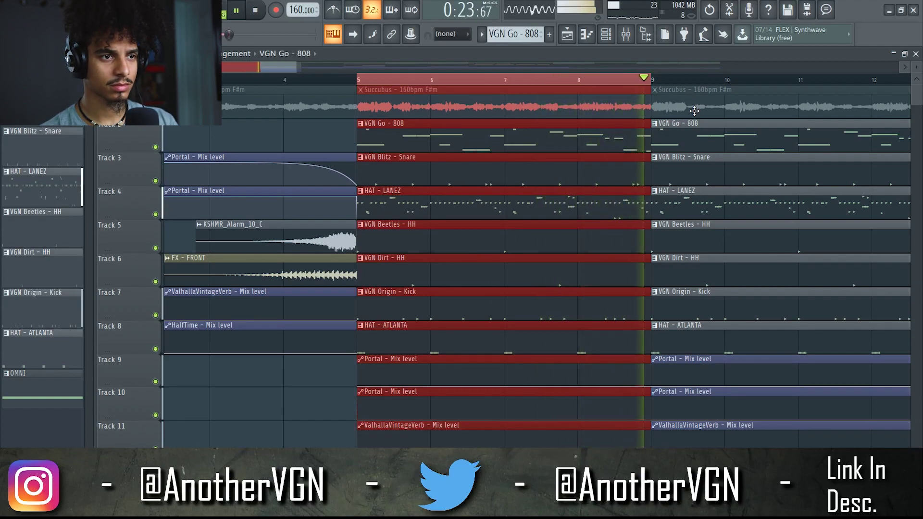
key(space)
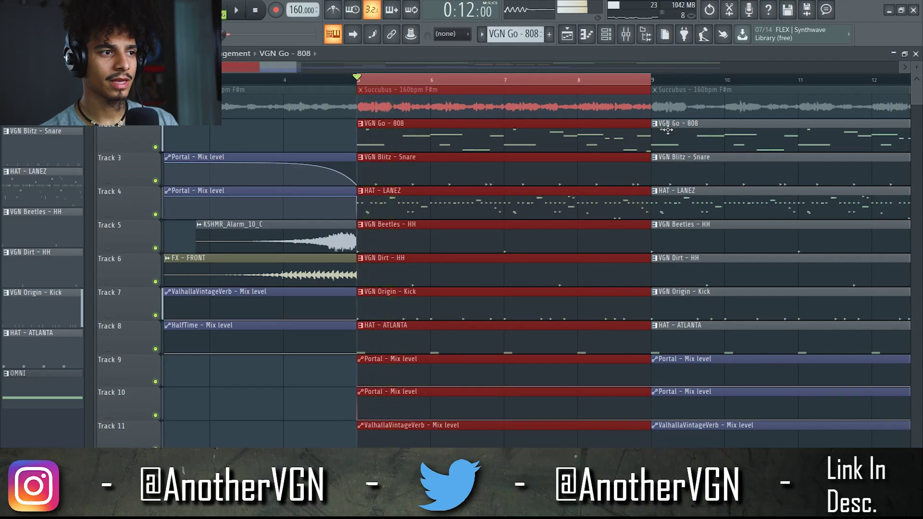
Switch on all playlist tracks, including the Succubus sample on Track 1, and play the full loop
ctrl+click(156, 114)
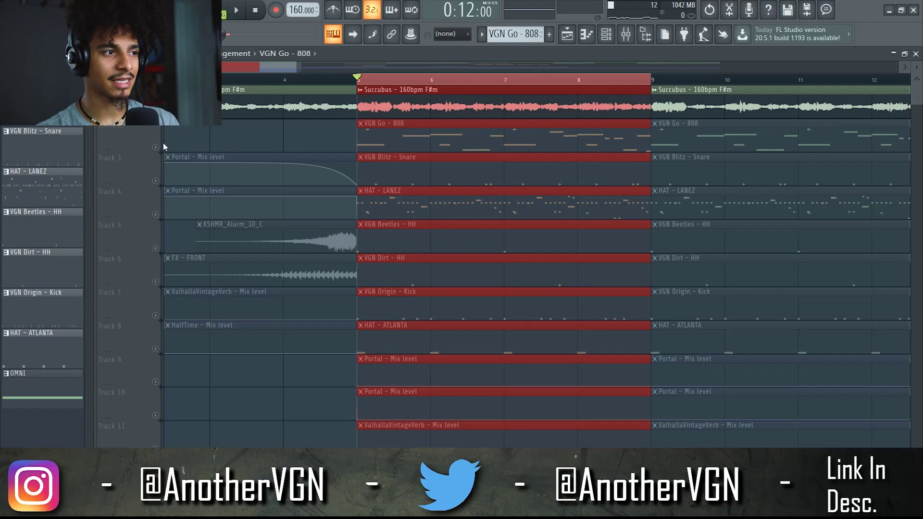
drag(158, 148, 157, 351)
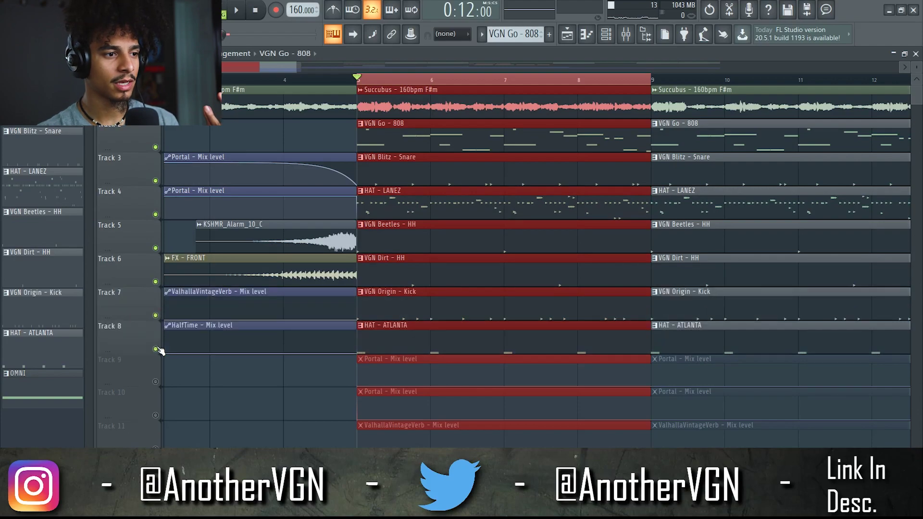
scroll(158, 316, down, 2)
right_click(155, 285)
right_click(155, 285)
scroll(195, 301, up, 2)
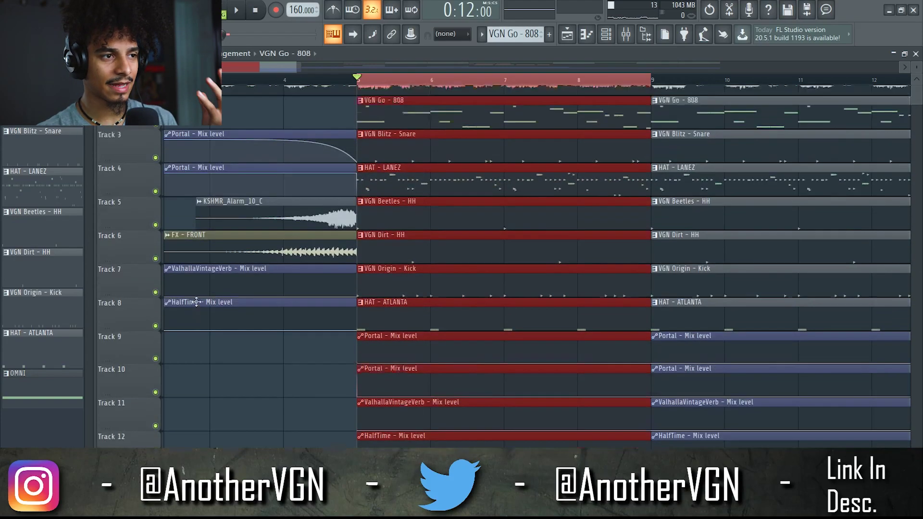
key(space)
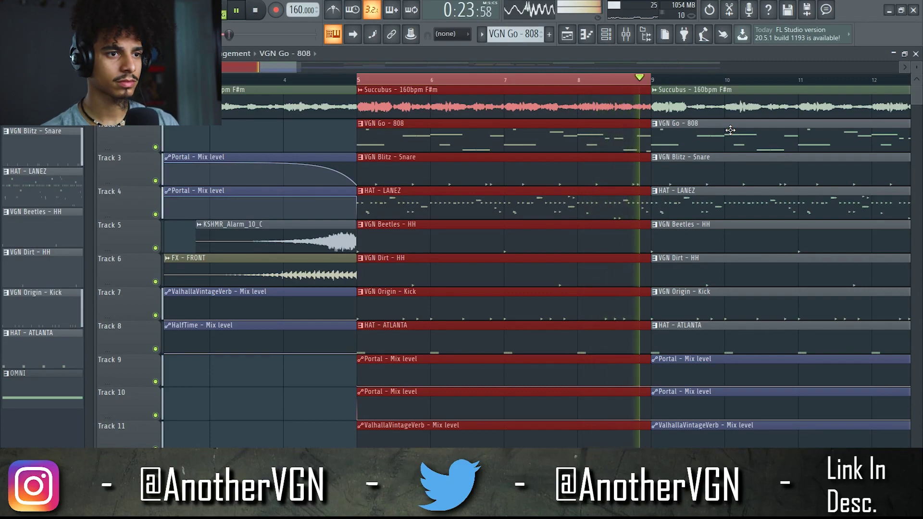
key(space)
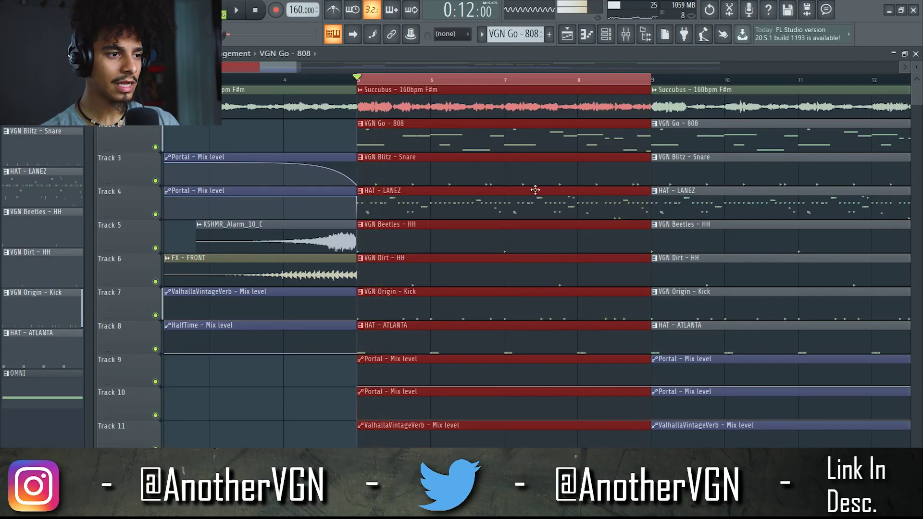
Isolate VGN Origin - Kick on Track 7, and add VGN Go - 808 on Track 2 and Tracks 8 through 11
right_click(155, 316)
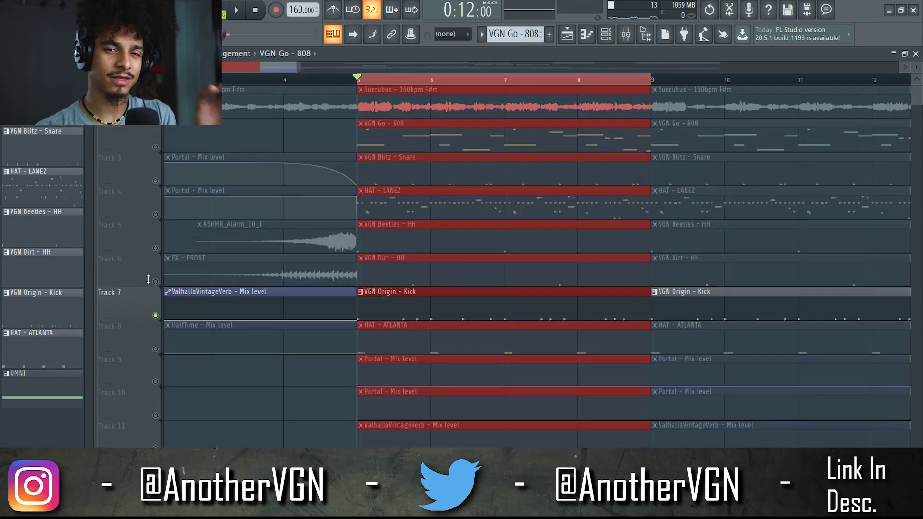
click(155, 249)
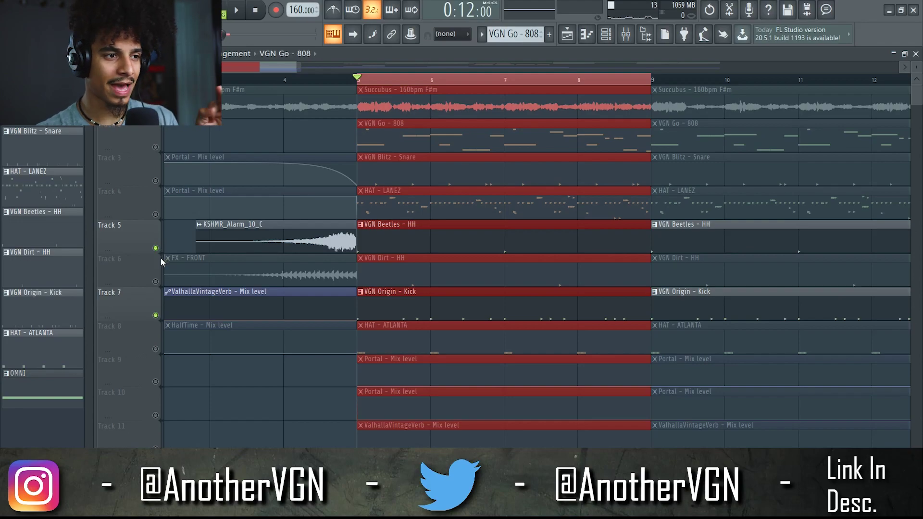
click(156, 249)
click(156, 147)
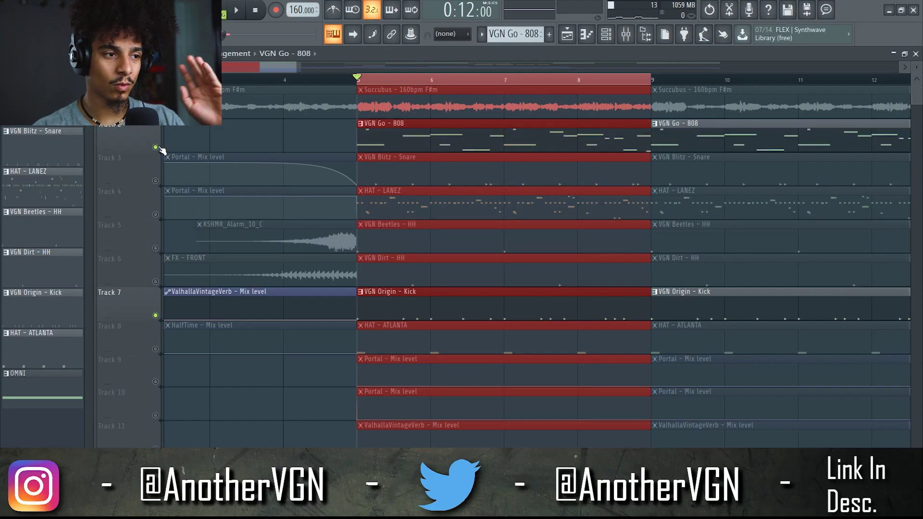
drag(155, 349, 155, 416)
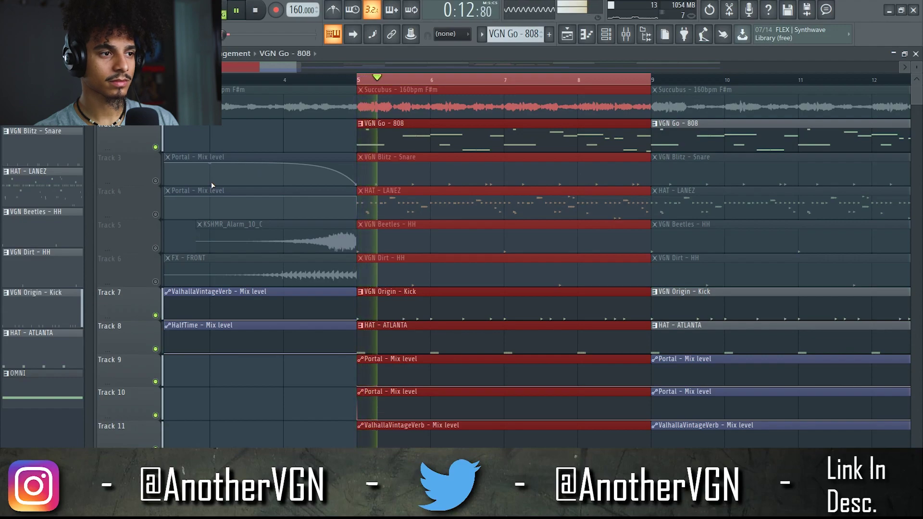
Compare the playing loop with VGN Beetles - HH on Track 5 muted and unmuted
click(156, 249)
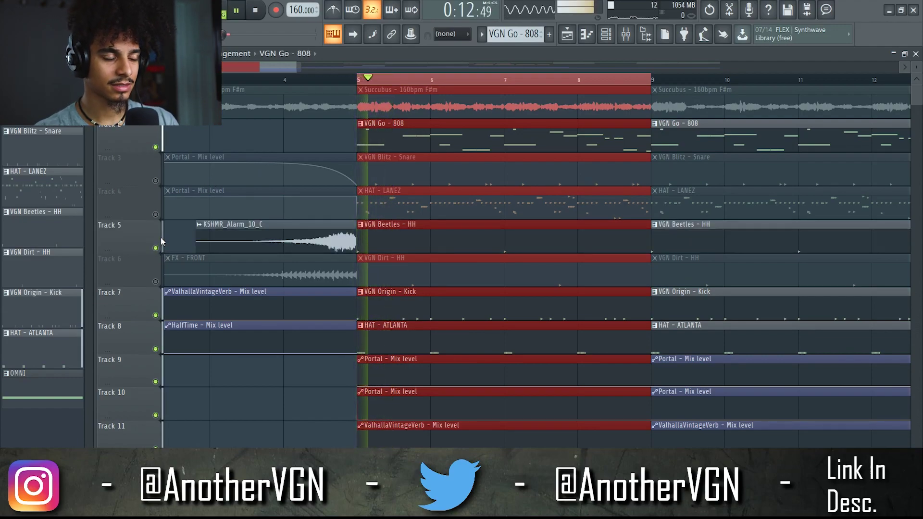
click(156, 248)
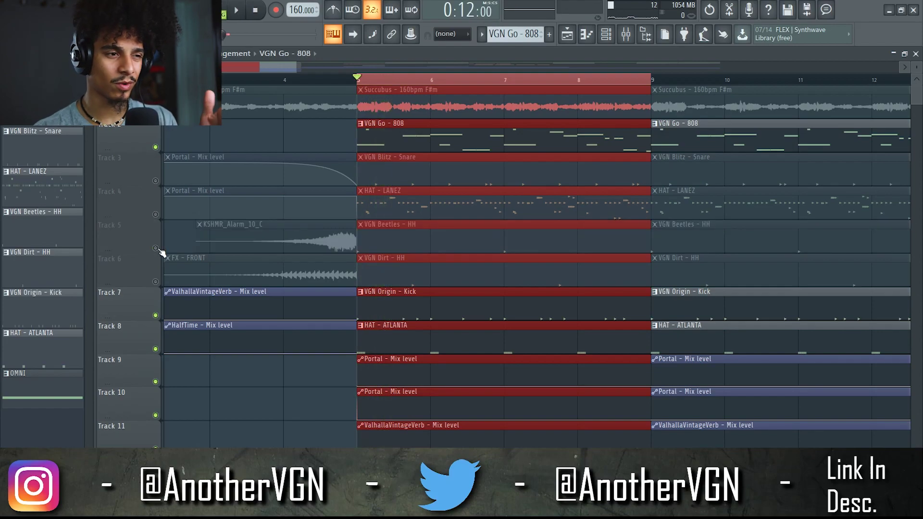
click(156, 249)
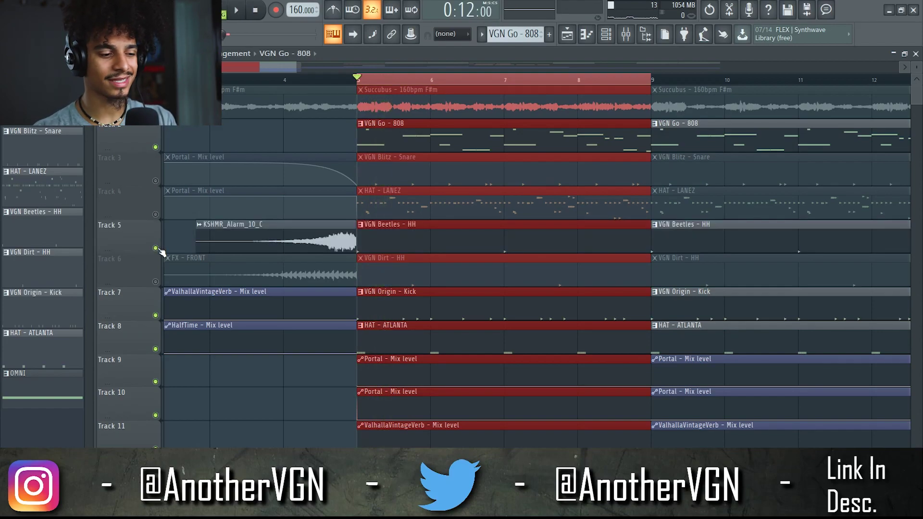
key(space)
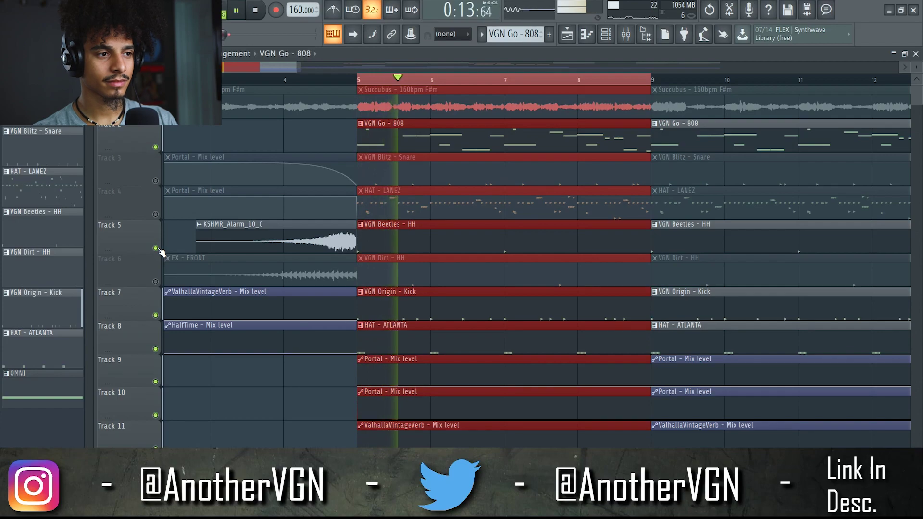
key(space)
Switch all playlist tracks back on and bring the whole arrangement into view
right_click(156, 249)
scroll(223, 180, down, 4)
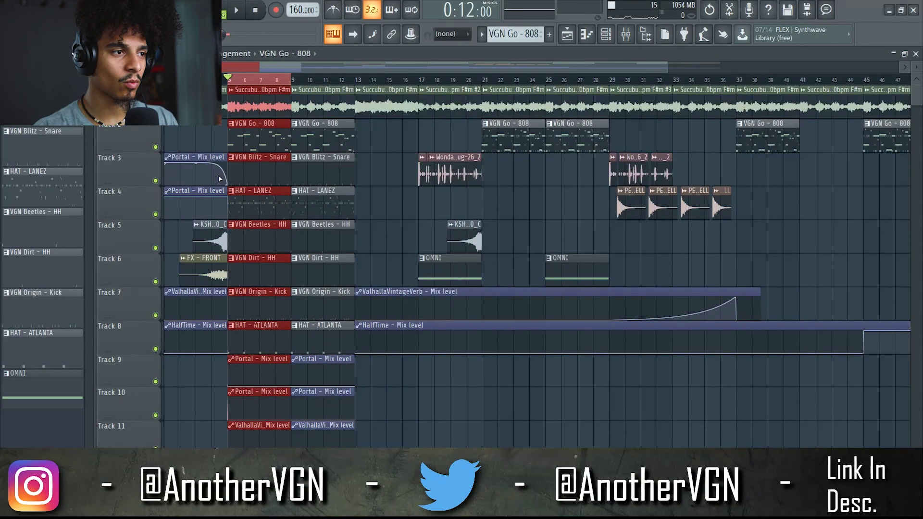
Open the mixer and check the effect slots of Inserts 7 down to 3
scroll(223, 181, up, 2)
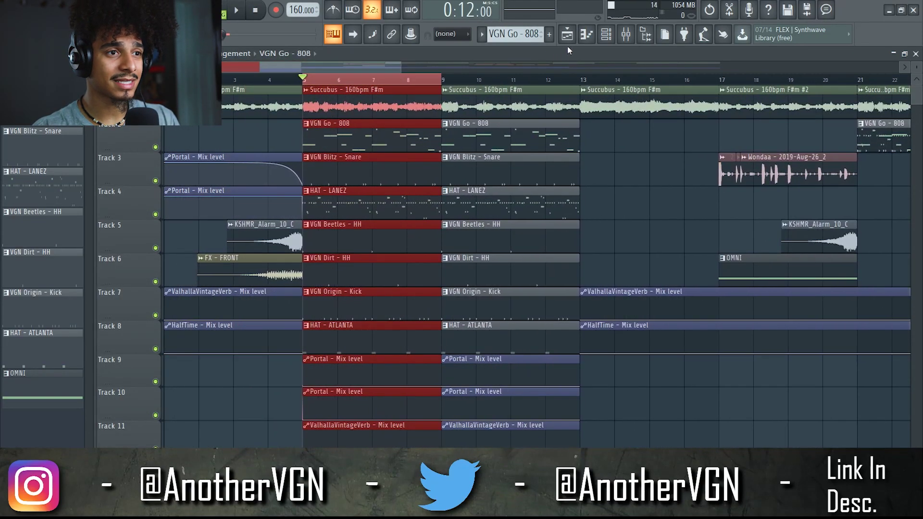
click(626, 34)
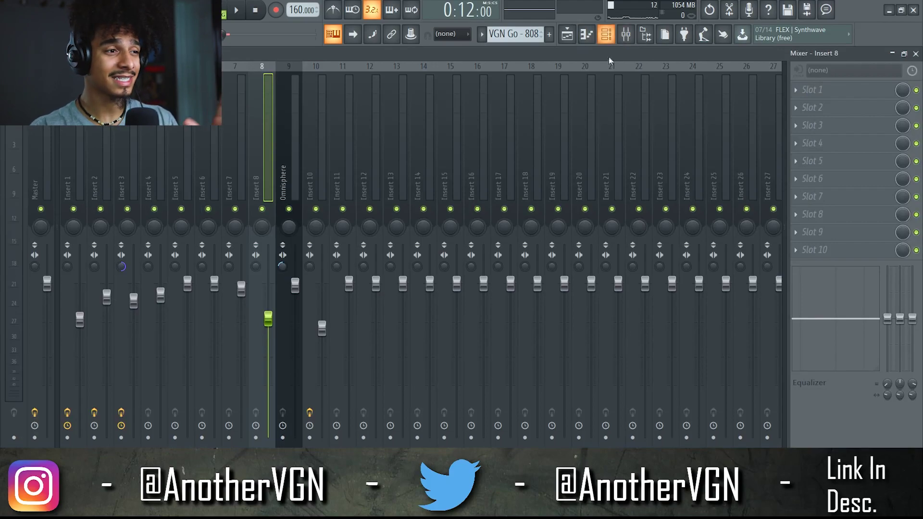
click(244, 108)
click(217, 105)
click(181, 108)
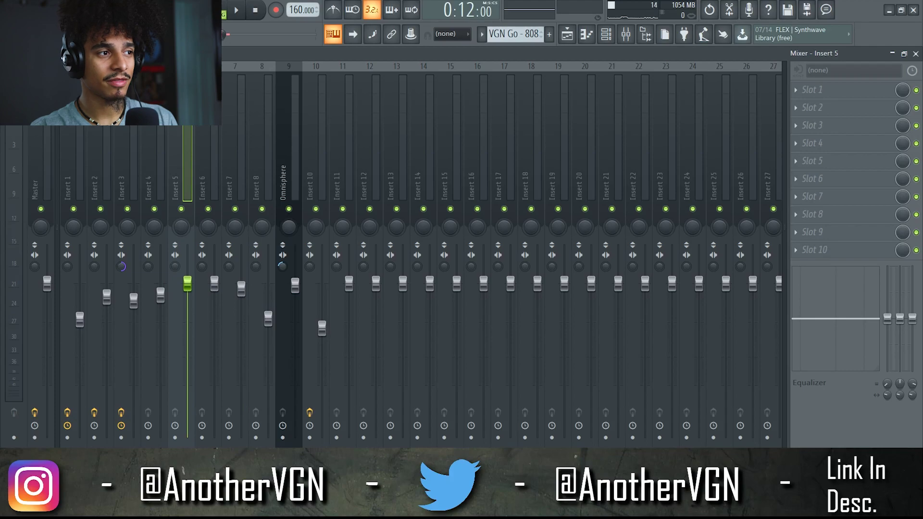
click(155, 108)
click(128, 107)
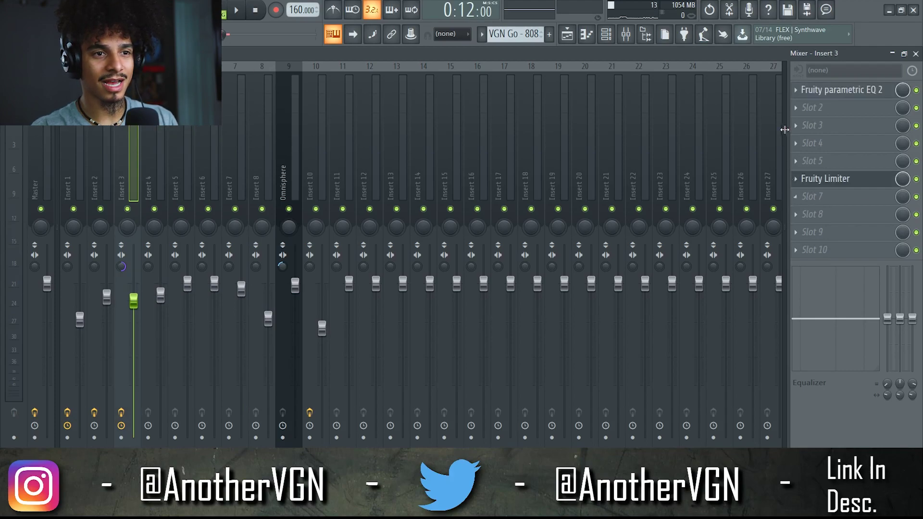
Inspect the Fruity parametric EQ 2 curve and the Fruity Limiter settings on mixer Insert 3
click(816, 90)
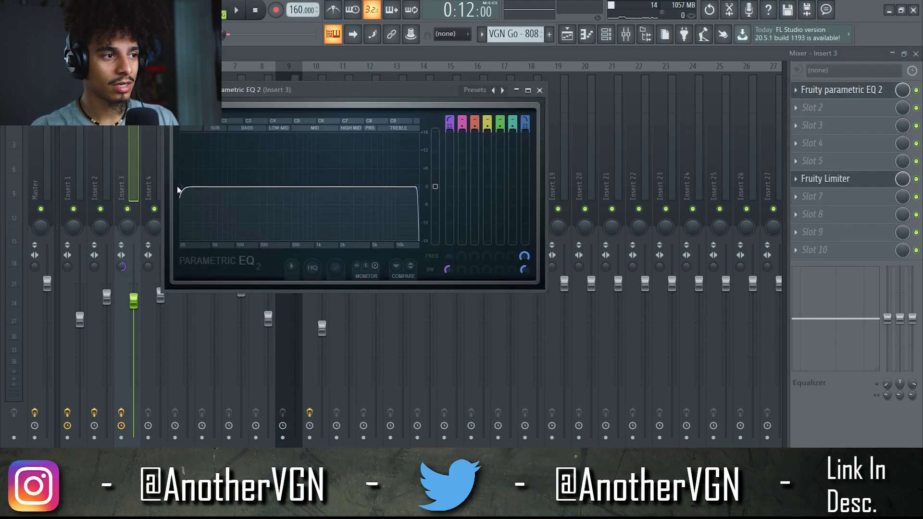
click(540, 90)
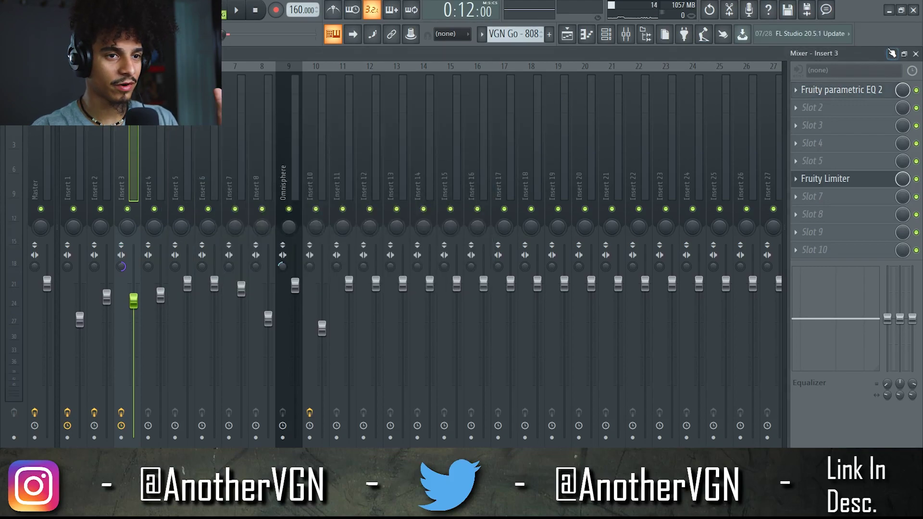
click(855, 178)
click(454, 176)
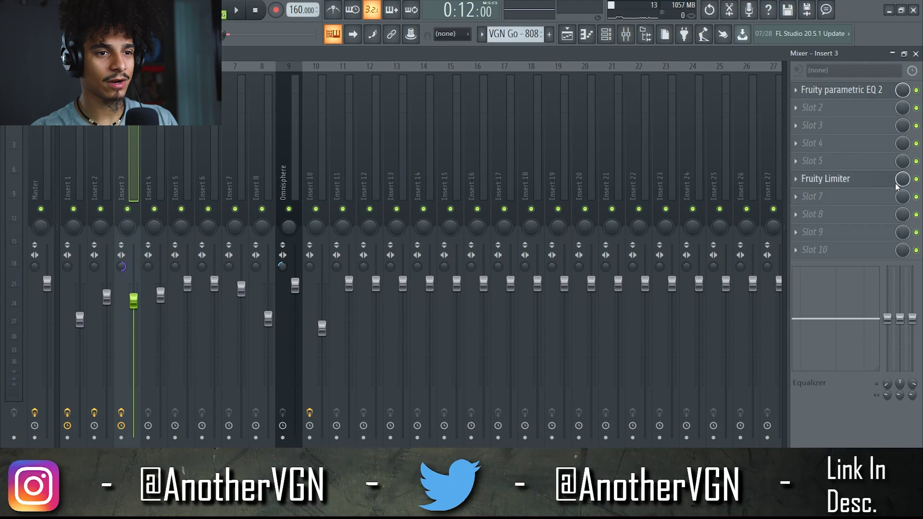
click(873, 182)
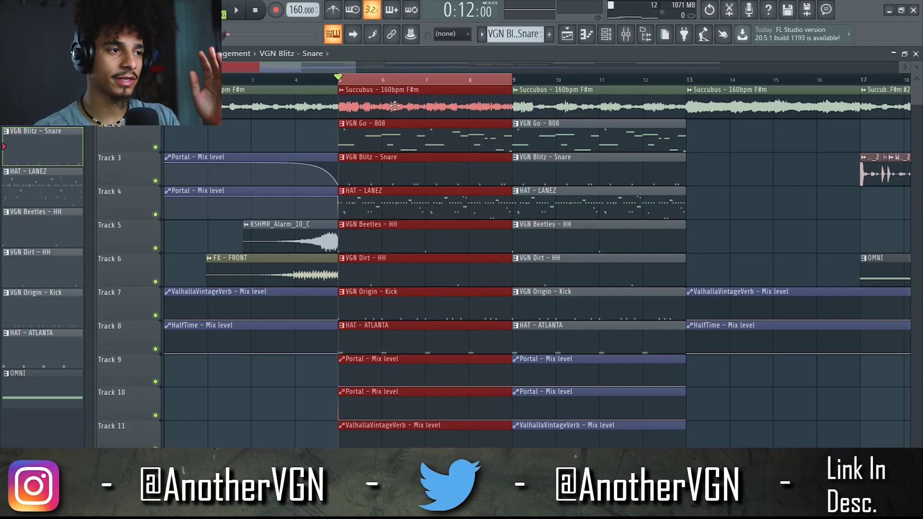
Return to the intro of the arrangement and inspect the sampler settings of the reversed KSHMR_Alarm_10_C clip on Track 5
click(336, 85)
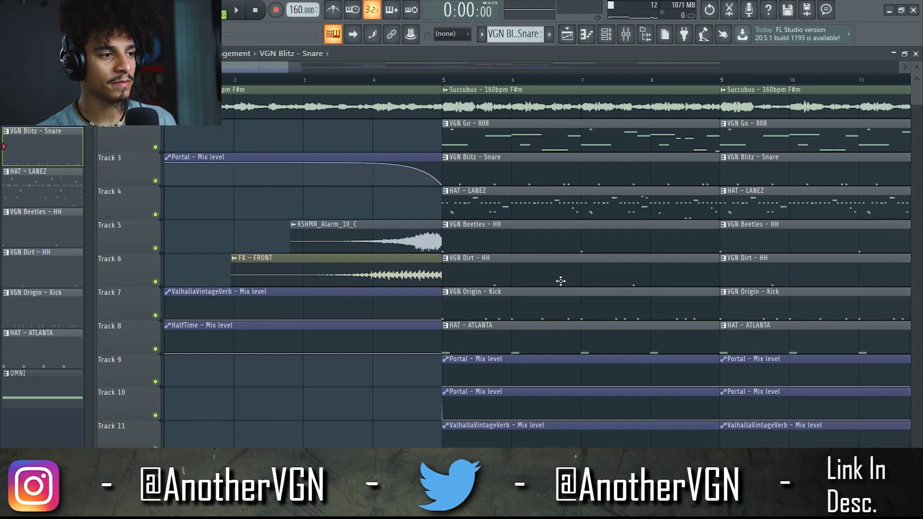
double_click(366, 238)
drag(600, 147, 559, 130)
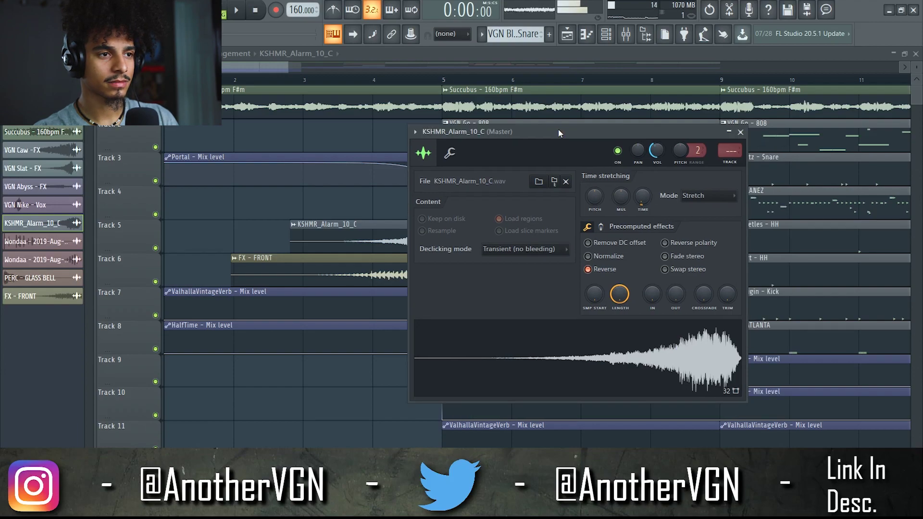
Isolate FX - FRONT on Track 6, add Tracks 7 through 10, and play the intro
right_click(155, 282)
click(155, 316)
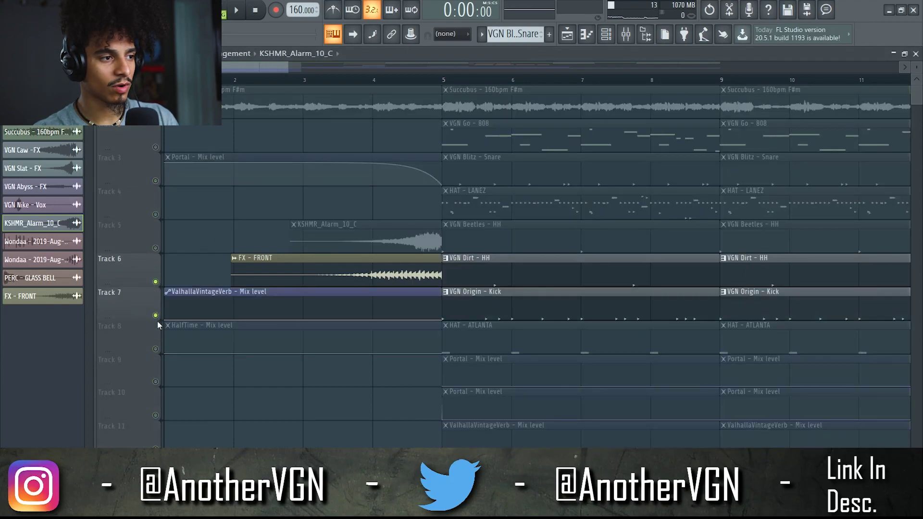
click(156, 349)
drag(155, 382, 156, 416)
key(space)
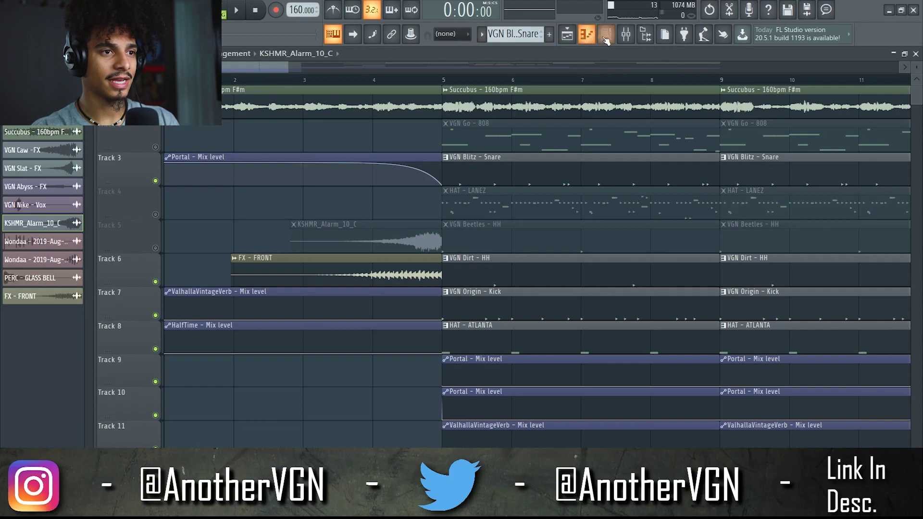
Inspect the advanced grain controls of the first Portal effect on the Master channel, set to Time Traveler, and close it
click(618, 41)
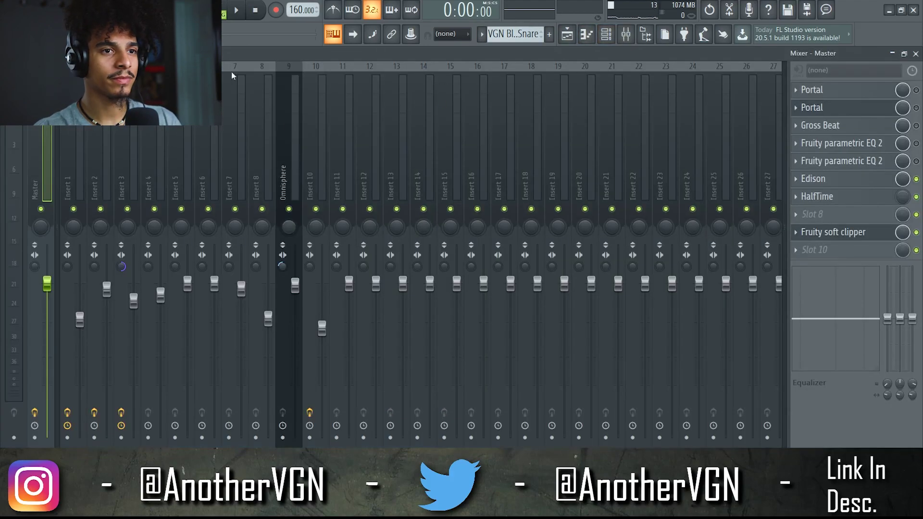
click(812, 90)
click(505, 196)
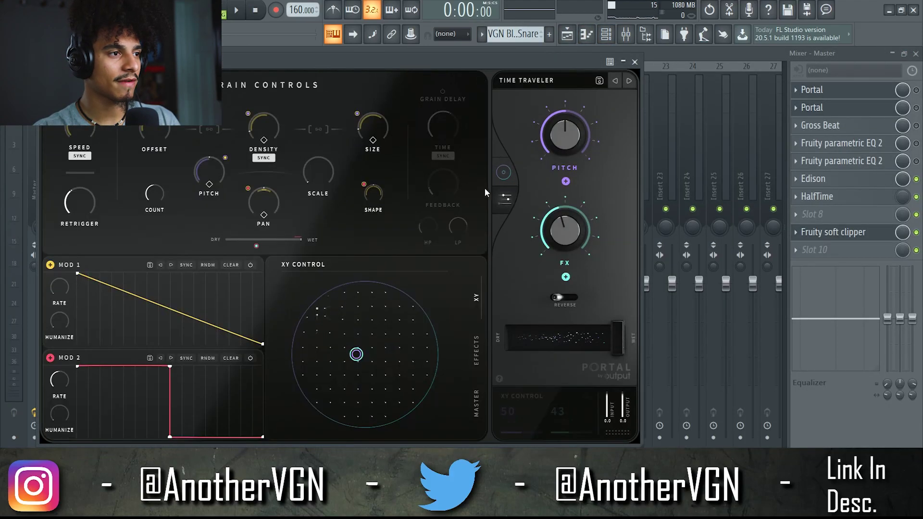
drag(340, 61, 502, 56)
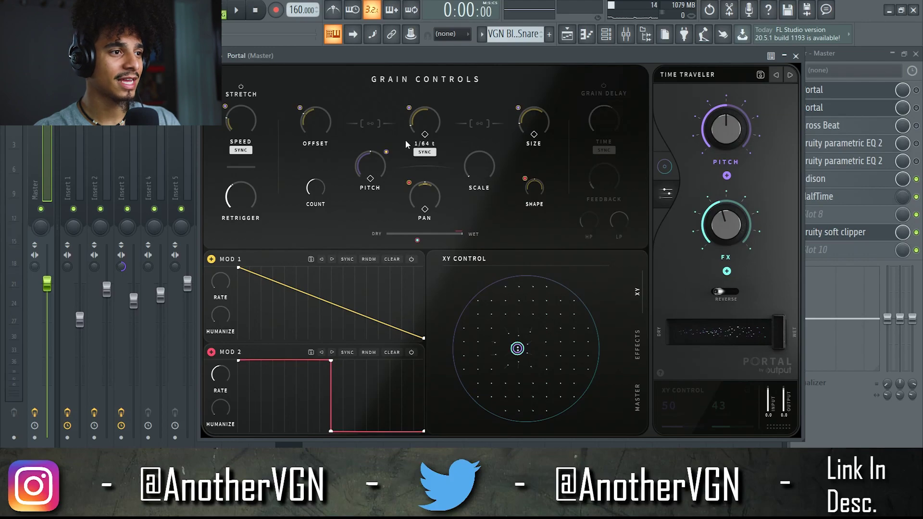
click(797, 56)
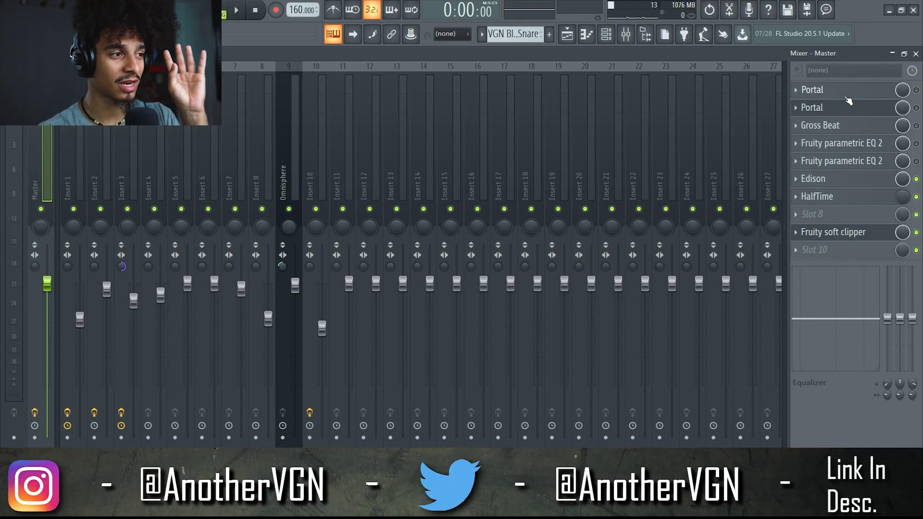
Return to the playlist, switch all tracks back on, and play the arrangement from the start
click(566, 36)
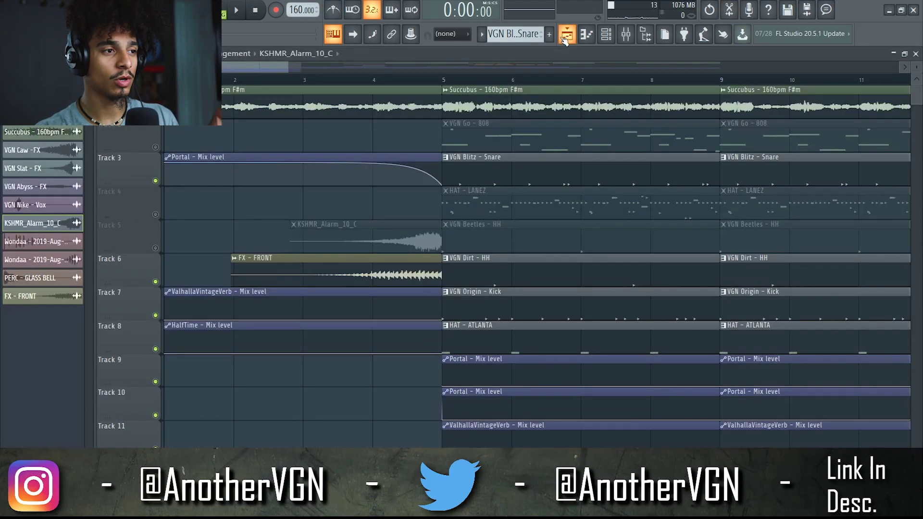
click(156, 248)
right_click(156, 249)
key(space)
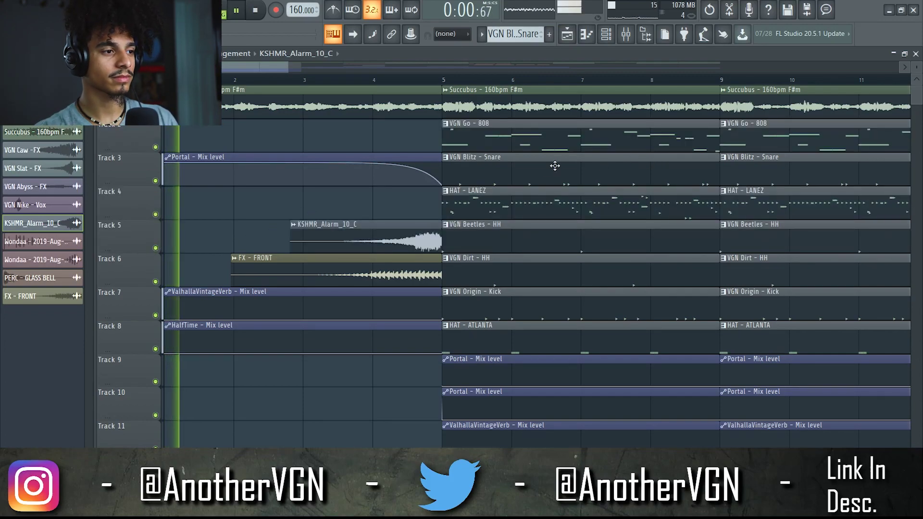
Play the arrangement from the drum section into the section starting at bar 13
scroll(505, 169, down, 1)
scroll(508, 169, down, 1)
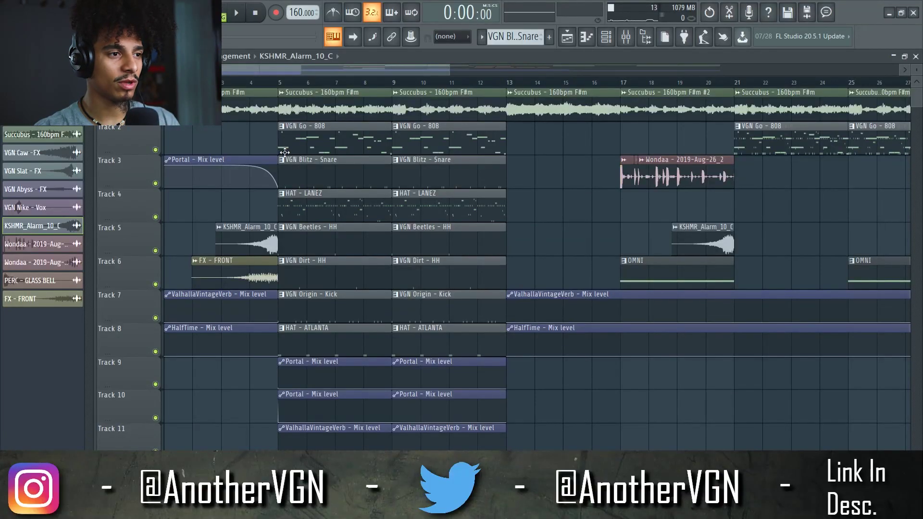
scroll(288, 152, down, 2)
scroll(304, 148, up, 2)
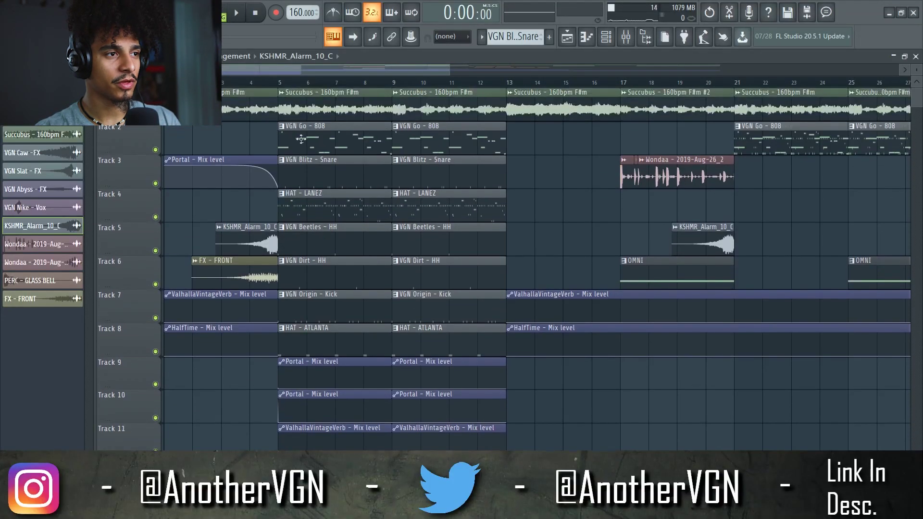
key(space)
scroll(371, 138, down, 3)
scroll(409, 149, up, 3)
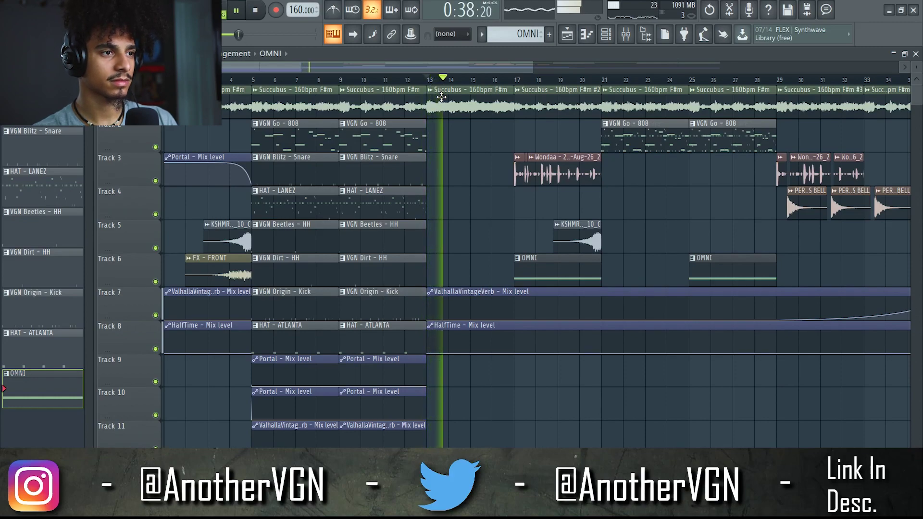
Play the breakdown at bars 17 to 21 with the Wondaa, KSHMR_Alarm_10_C and OMNI clips, and stop playback
key(space)
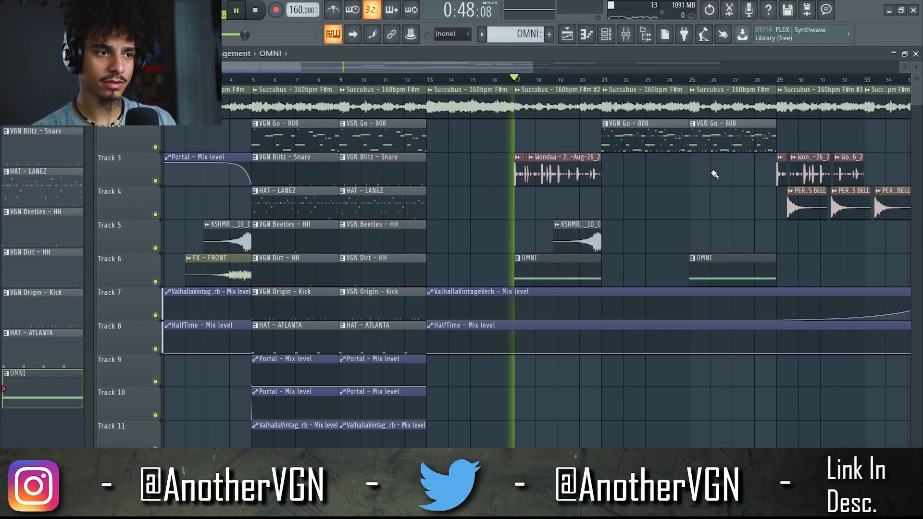
scroll(652, 181, up, 2)
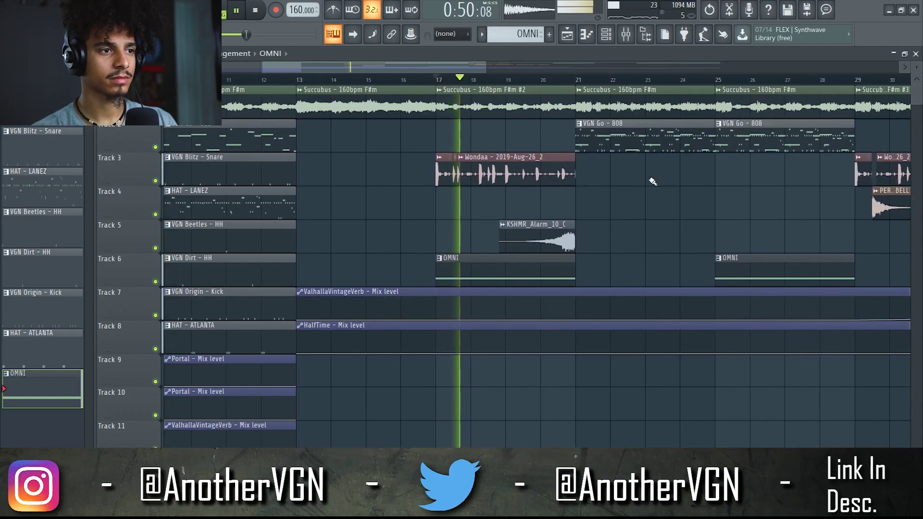
scroll(652, 181, up, 1)
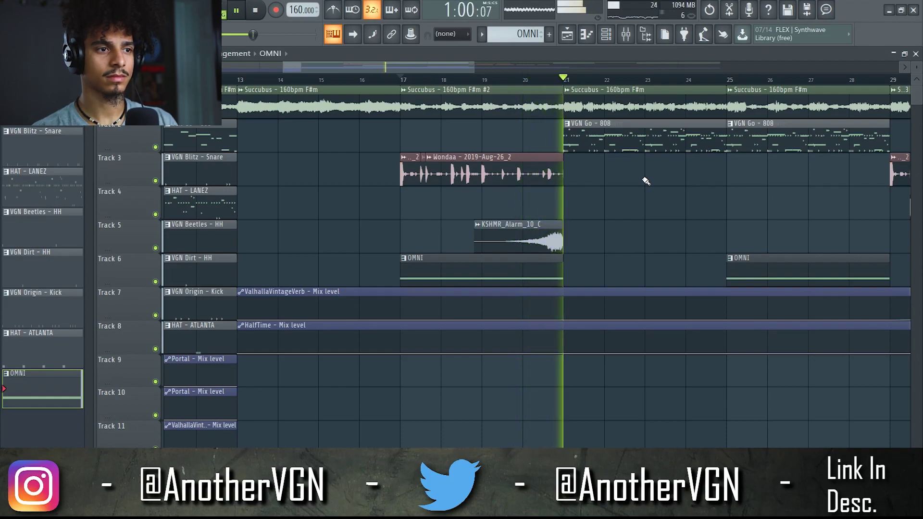
key(space)
Inspect the sampler settings of Succubus - 160bpm F#m #2, close them, and play the clip from bar 17
click(229, 163)
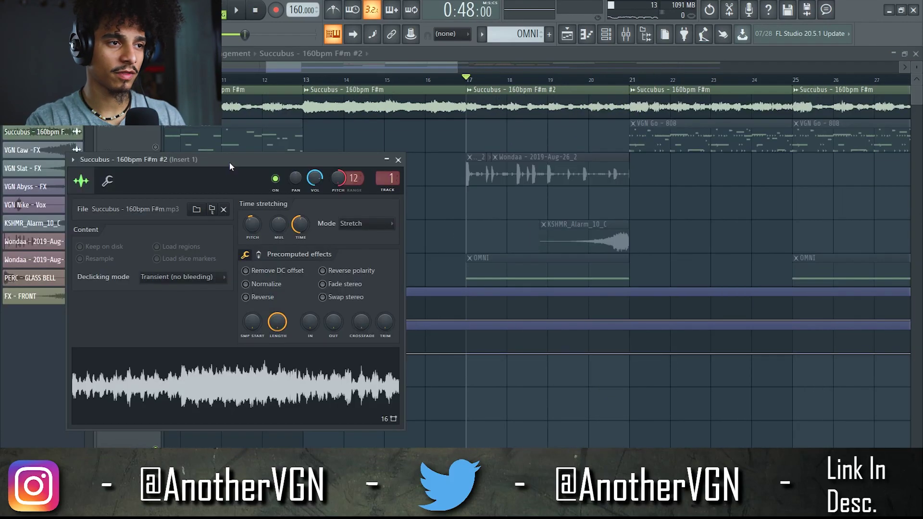
drag(229, 162, 406, 160)
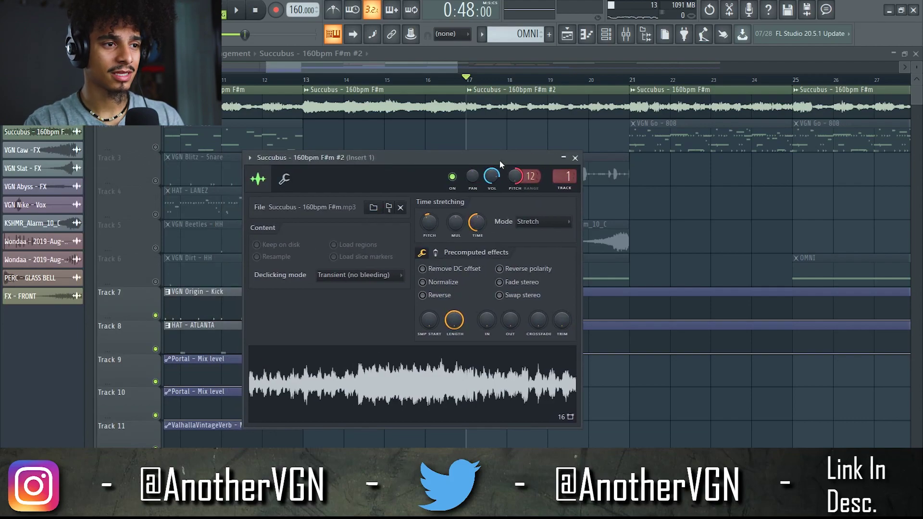
drag(500, 160, 462, 159)
click(535, 158)
key(space)
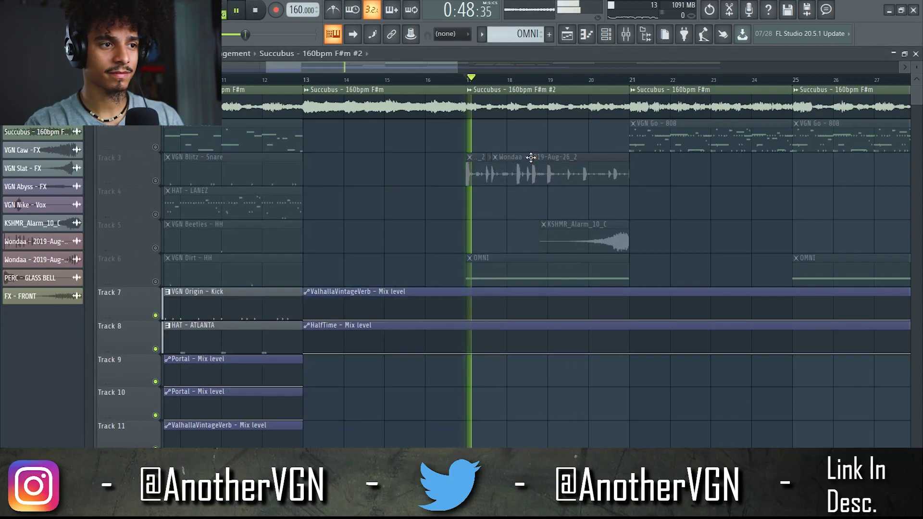
key(space)
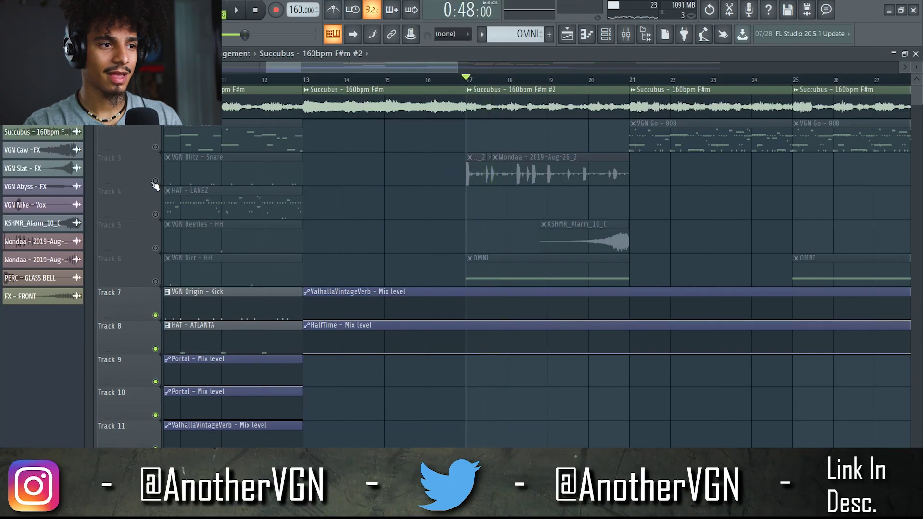
Switch Tracks 2 through 4 back on and play the Wondaa - 2019-Aug-26_2 clips from bar 17
drag(155, 186, 155, 214)
scroll(539, 149, up, 2)
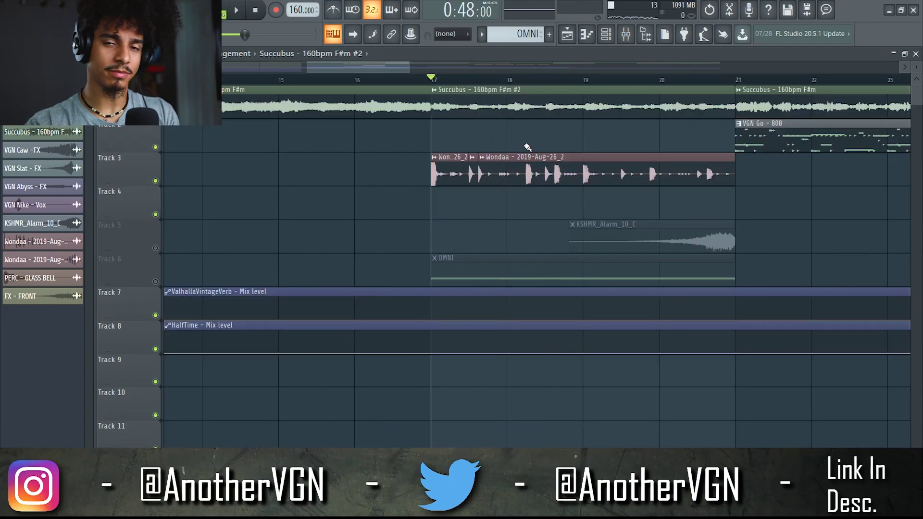
key(space)
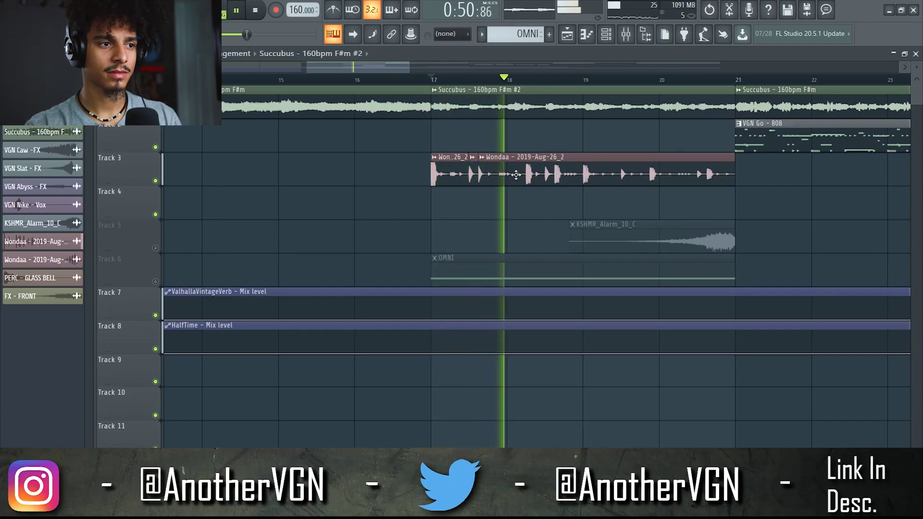
key(space)
Switch Track 5 back on and play the KSHMR_Alarm_10_C riser from bar 20
scroll(398, 195, up, 3)
scroll(505, 139, down, 5)
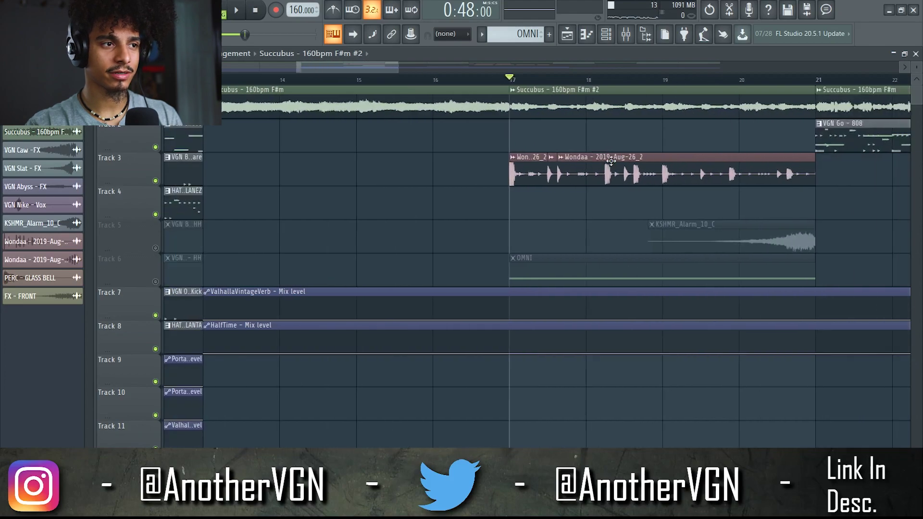
key(space)
mouse_move(423, 68)
mouse_down()
mouse_move(406, 69)
mouse_move(420, 68)
mouse_up()
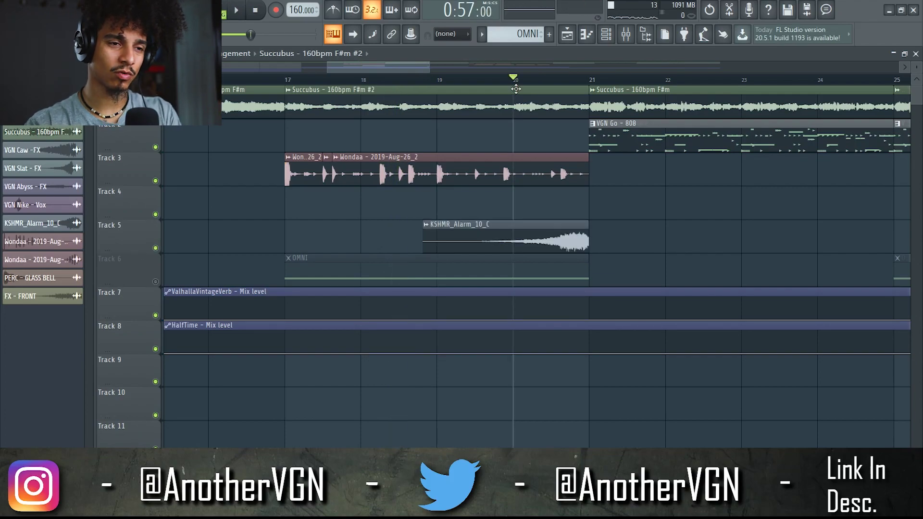
key(space)
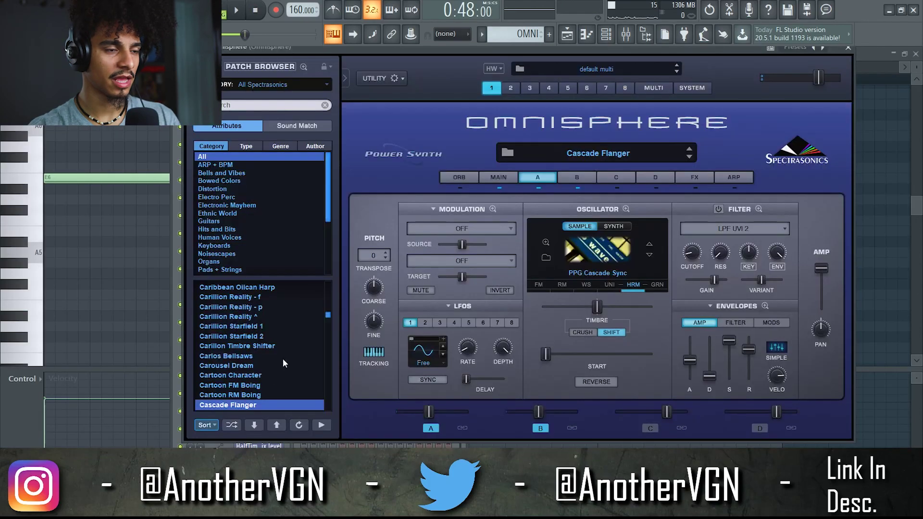
Show the main page of Omnisphere's Cascade Flanger patch used for the OMNI pattern
drag(507, 53, 484, 51)
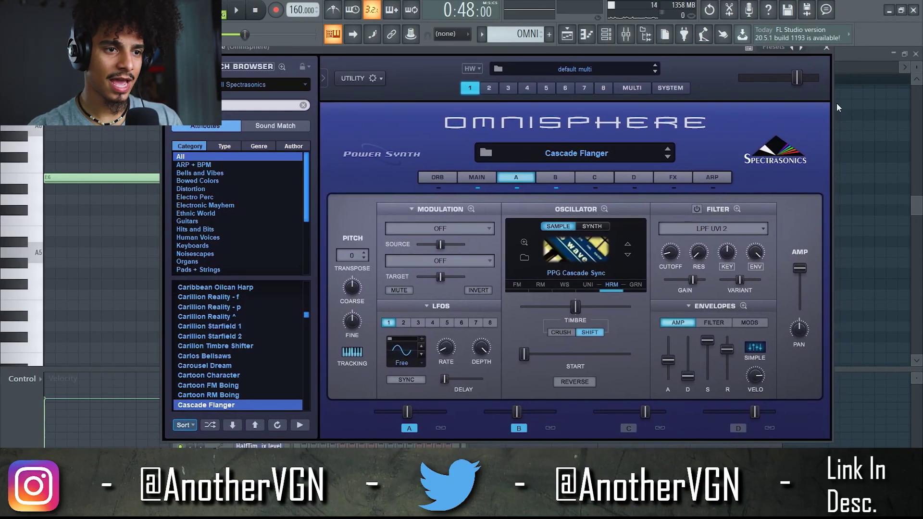
click(479, 178)
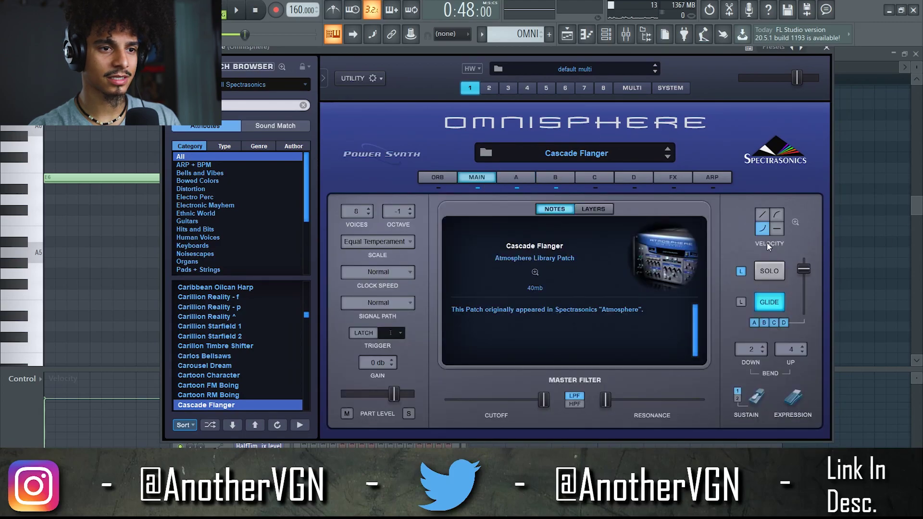
Return to the playlist and play the arrangement with the OMNI layer from bar 17 into the VGN Go - 808 section at bar 21
key(F5)
click(155, 248)
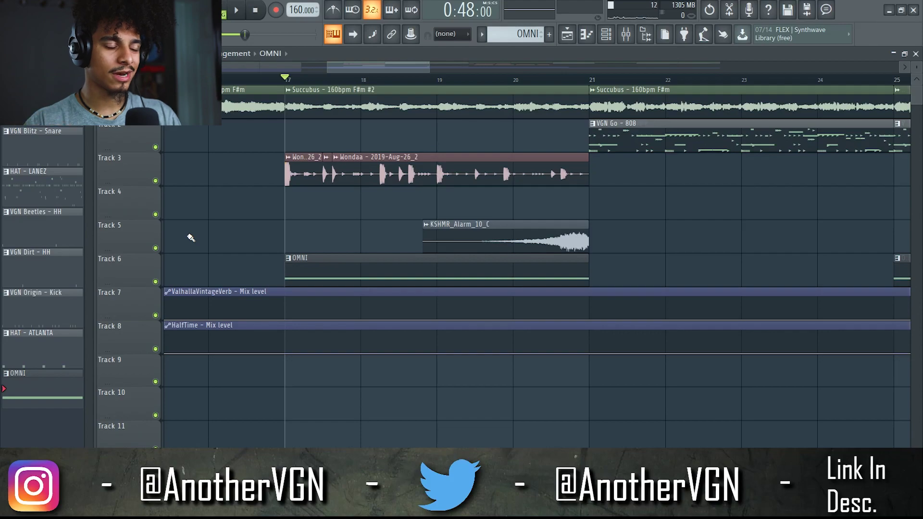
scroll(282, 220, down, 2)
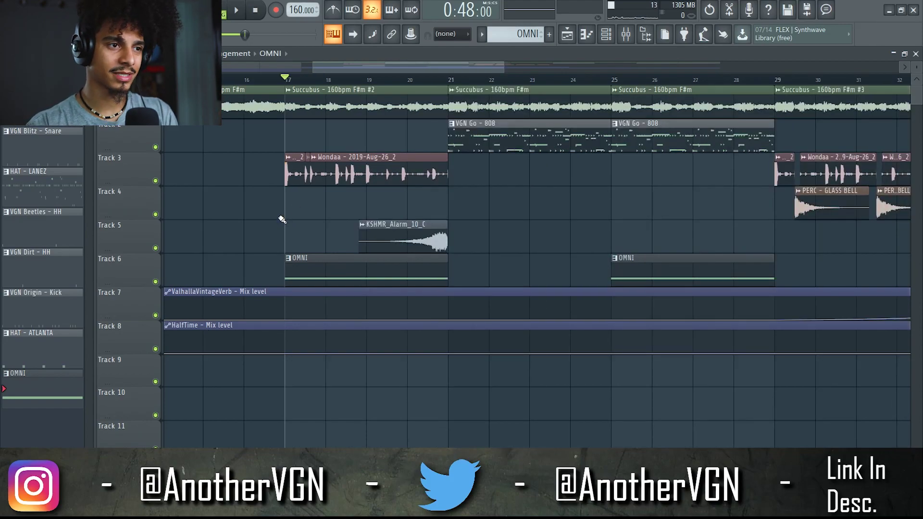
key(space)
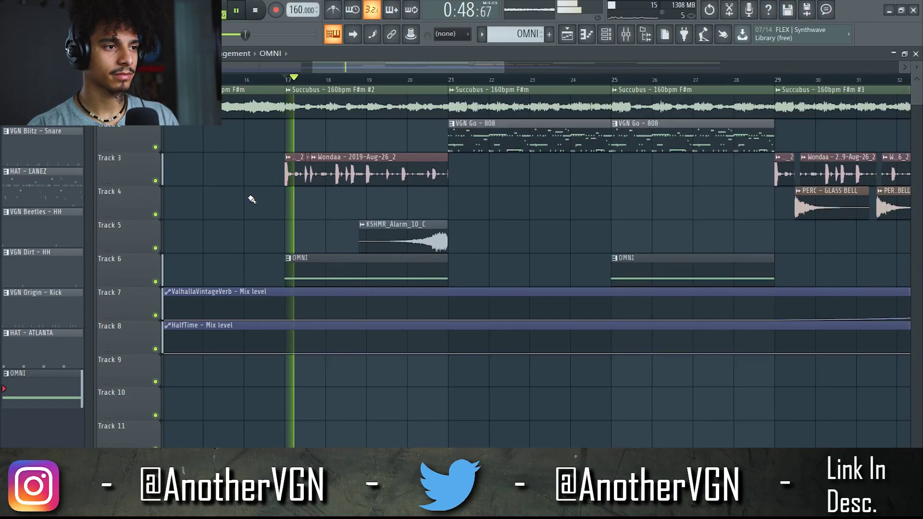
scroll(249, 198, down, 1)
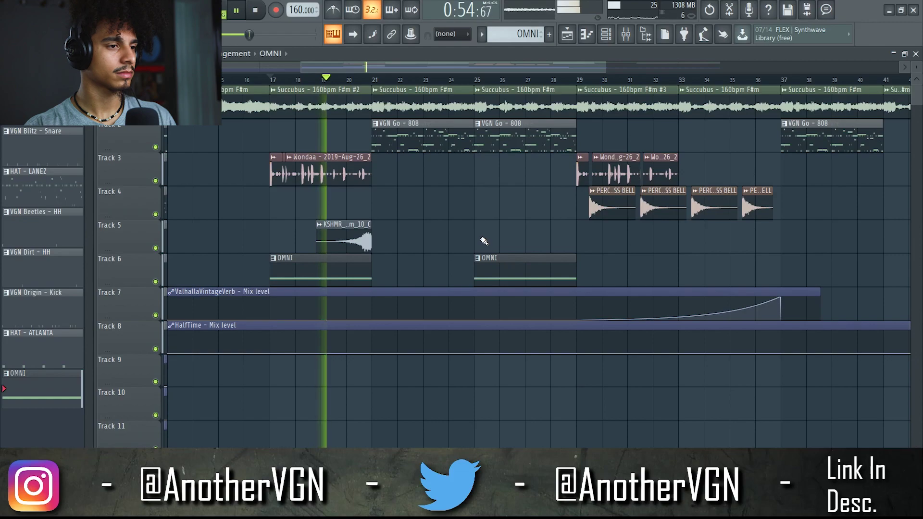
scroll(251, 191, up, 3)
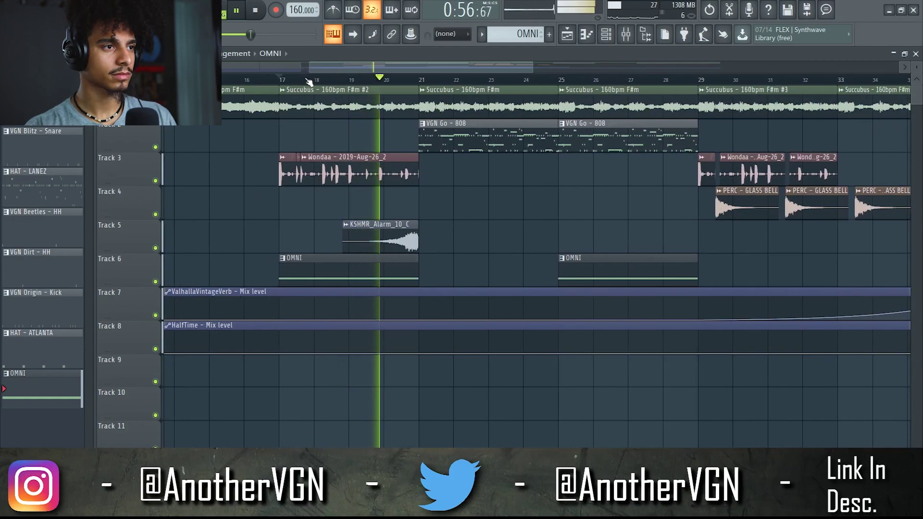
drag(321, 68, 319, 69)
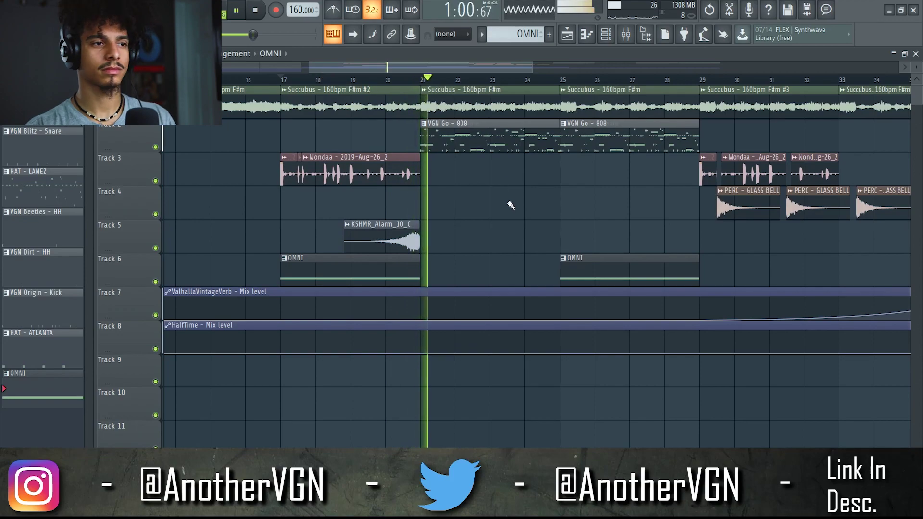
scroll(509, 198, up, 3)
scroll(513, 195, down, 5)
scroll(514, 194, up, 4)
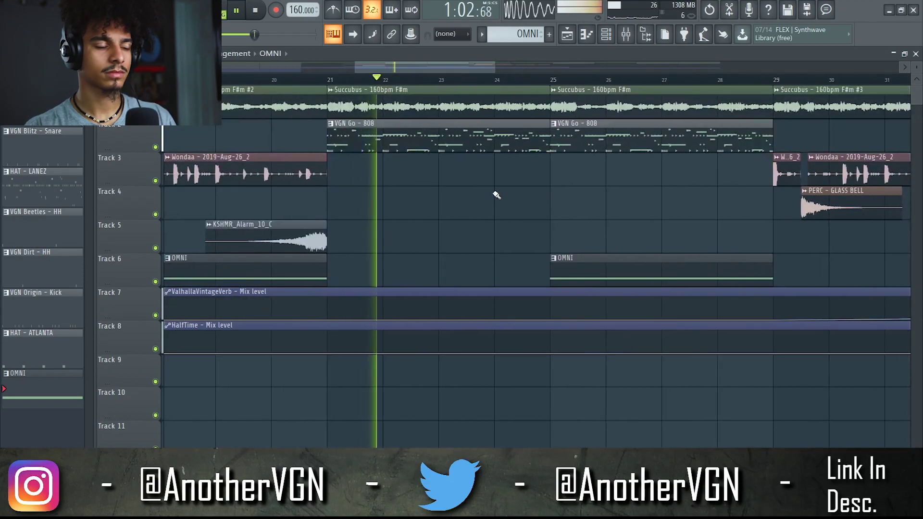
scroll(495, 192, down, 2)
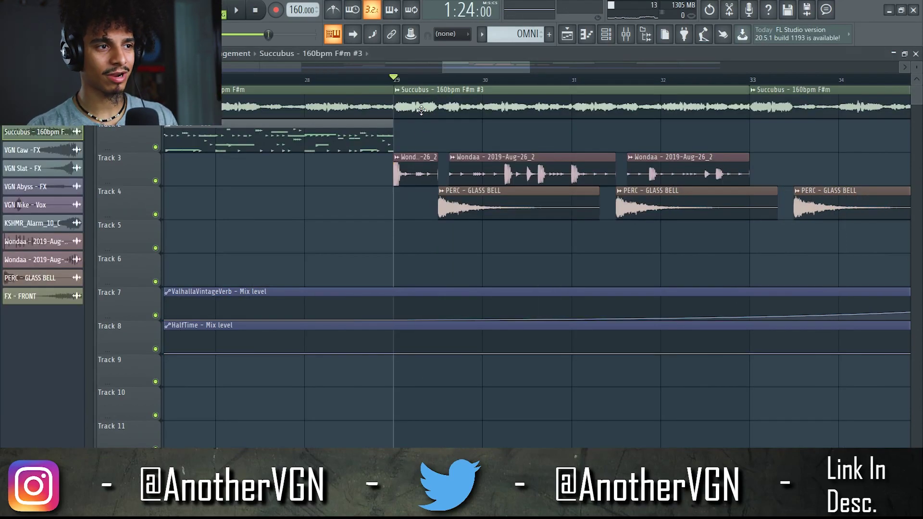
Inspect the sampler settings of Succubus - 160bpm F#m #3, close them, and examine the vocal and glass bell clips from bar 29
double_click(421, 110)
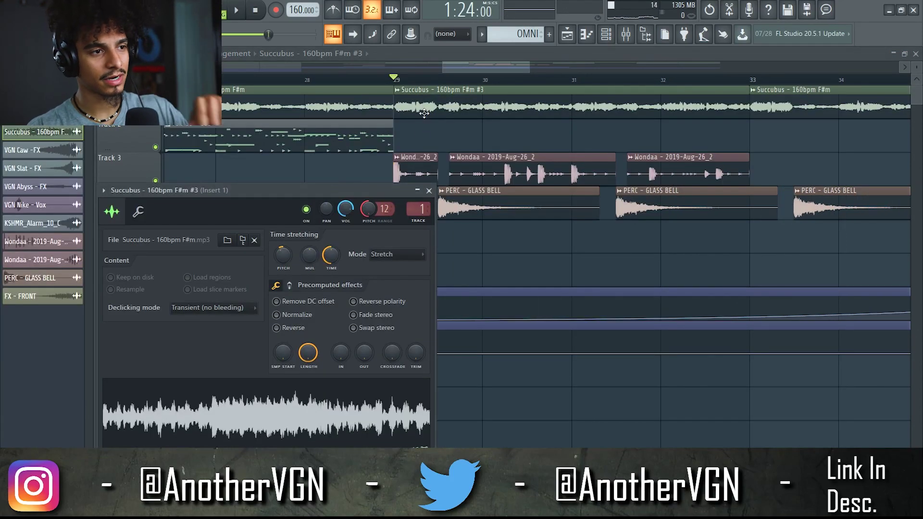
click(430, 191)
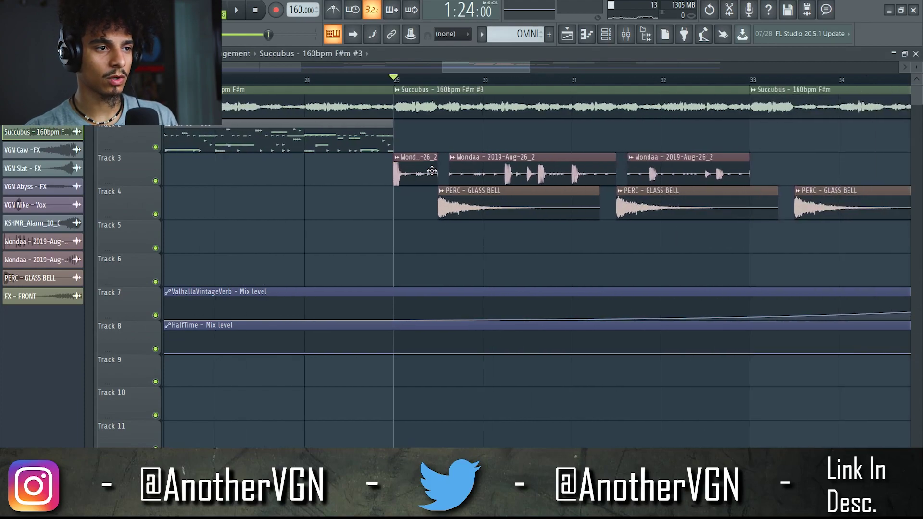
scroll(499, 216, up, 2)
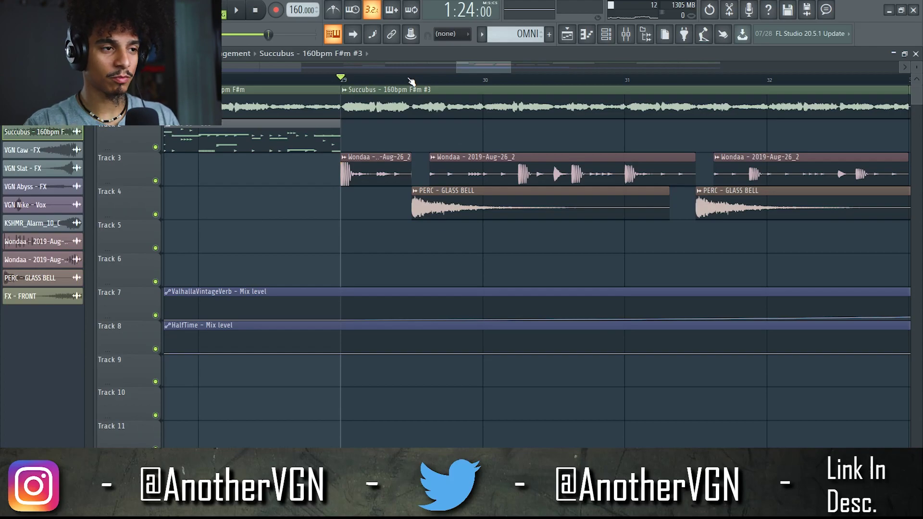
scroll(472, 72, down, 4)
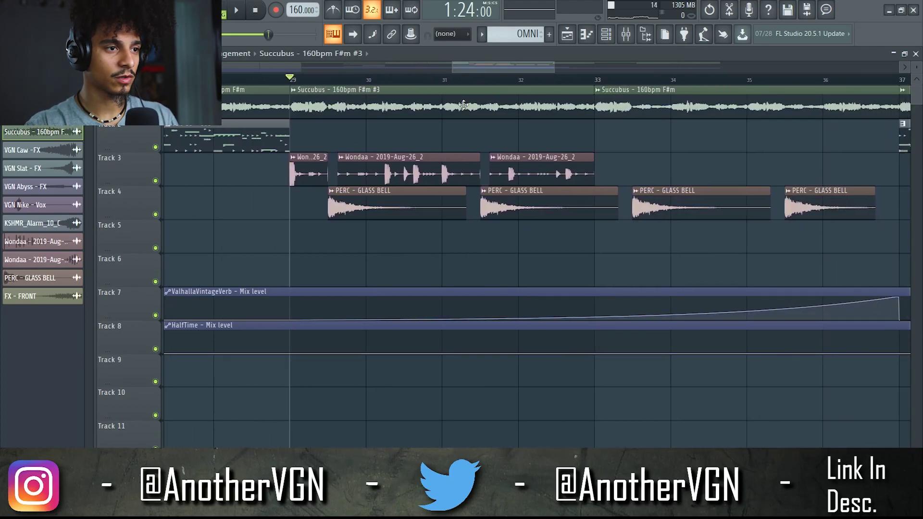
Play the glass bell section with the ValhallaVintageVerb mix level automation from bar 33 and stop at bar 37
scroll(464, 105, down, 3)
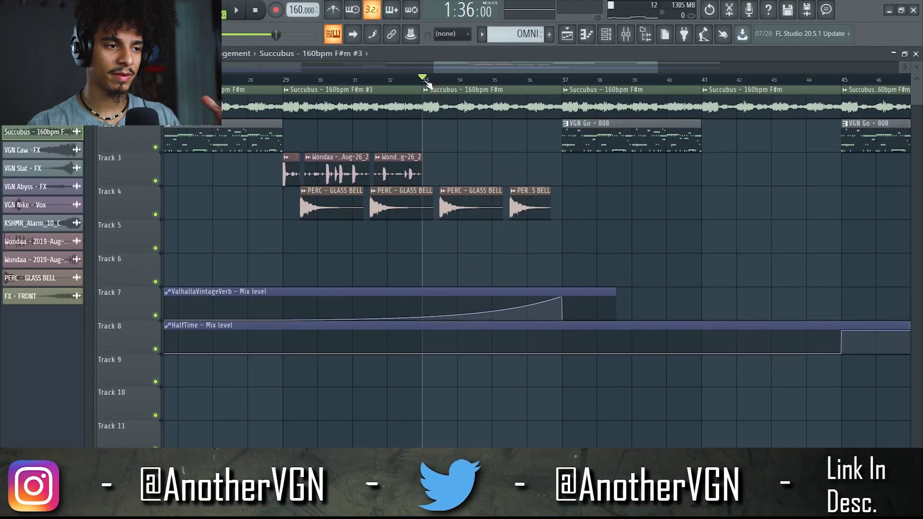
scroll(572, 101, up, 2)
key(space)
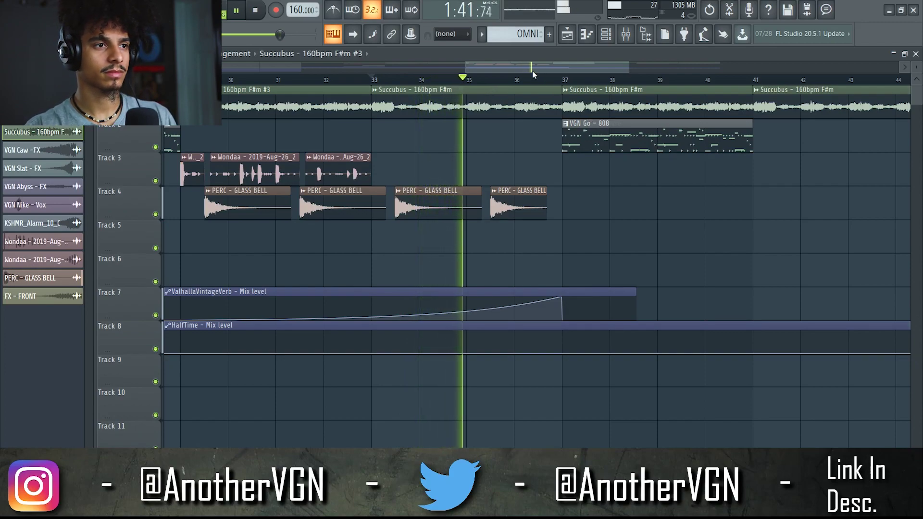
drag(532, 70, 535, 70)
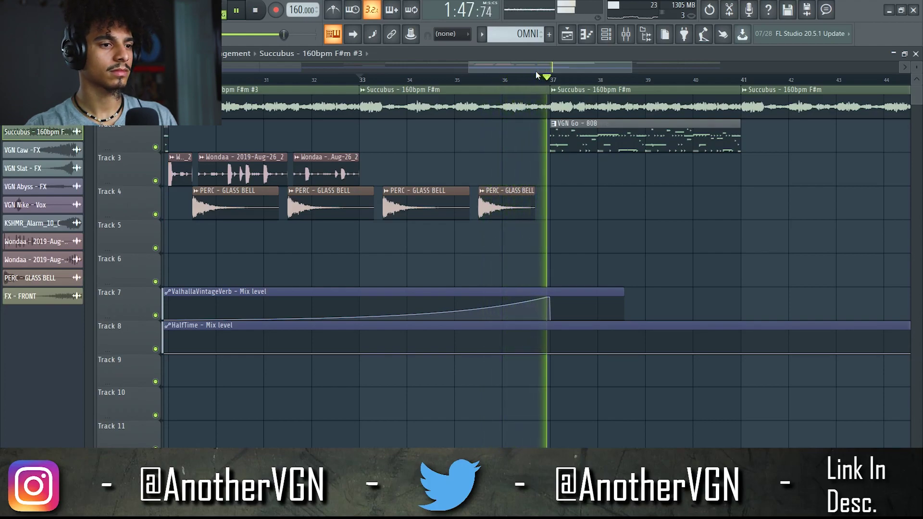
key(space)
scroll(581, 86, down, 4)
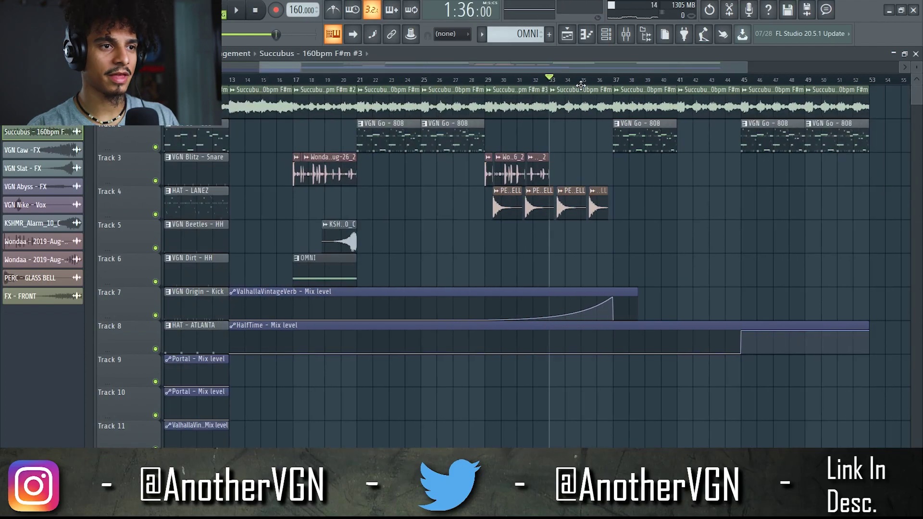
Examine the HalfTime automation near bar 45, inspect the Master's HalfTime settings in the mixer, and close the plugin
scroll(586, 82, up, 3)
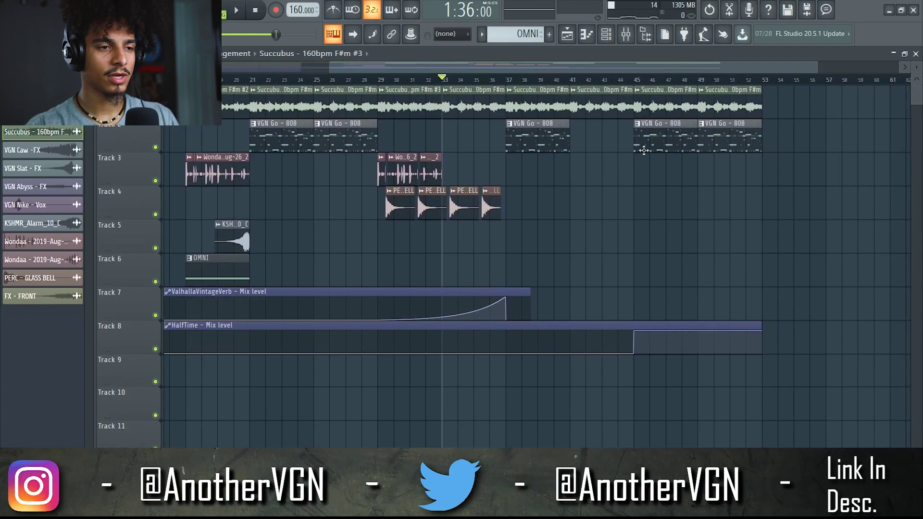
scroll(668, 63, up, 4)
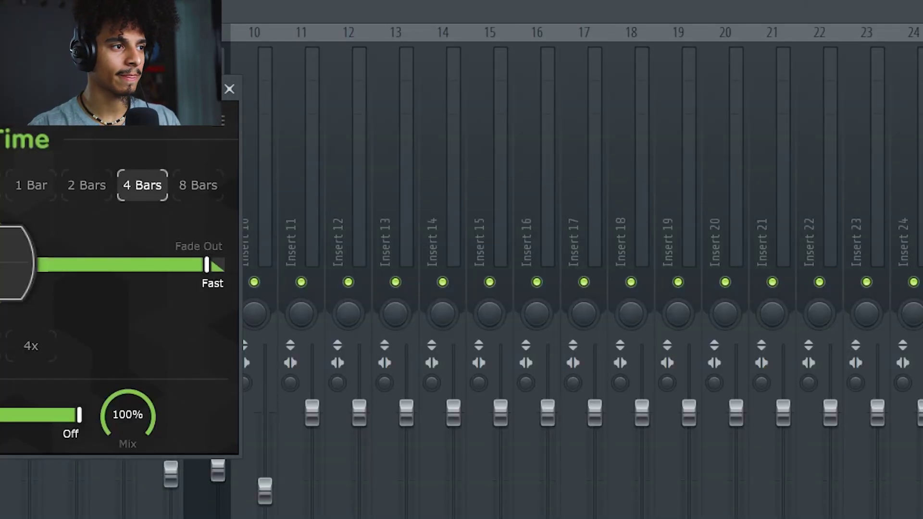
drag(8, 85, 499, 80)
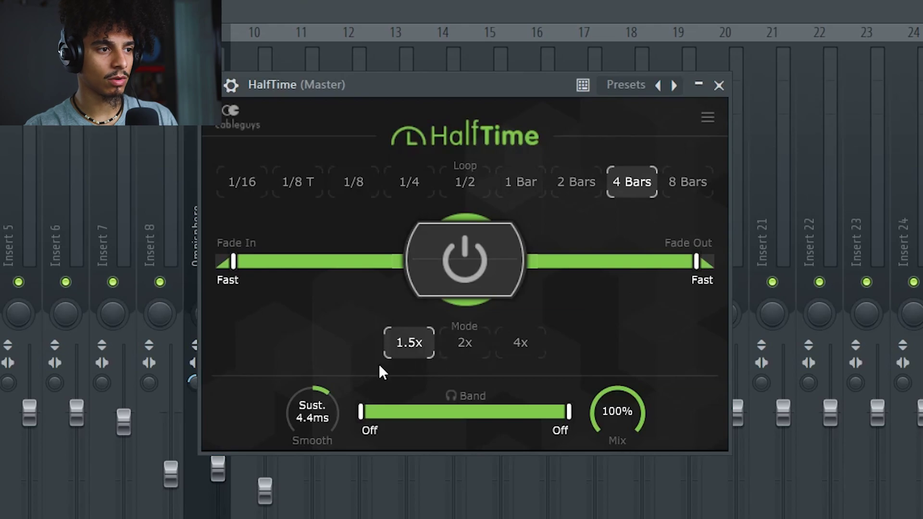
click(719, 85)
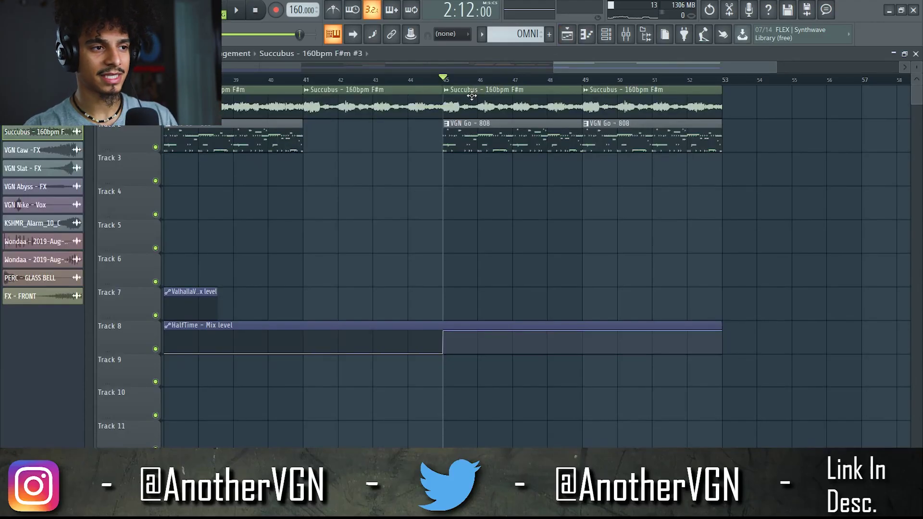
Play the closing section with the HalfTime effect and VGN Go - 808 pattern from bar 45
key(space)
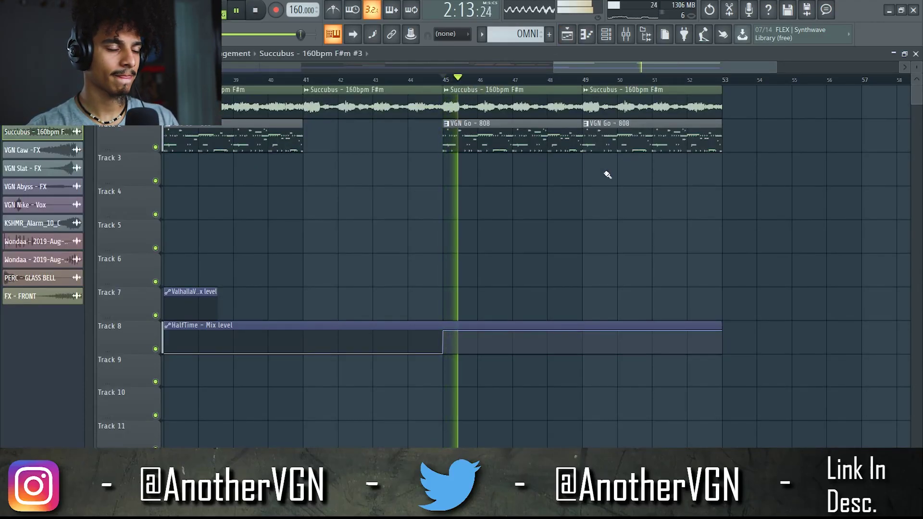
scroll(630, 172, down, 1)
scroll(629, 172, down, 2)
scroll(629, 171, down, 2)
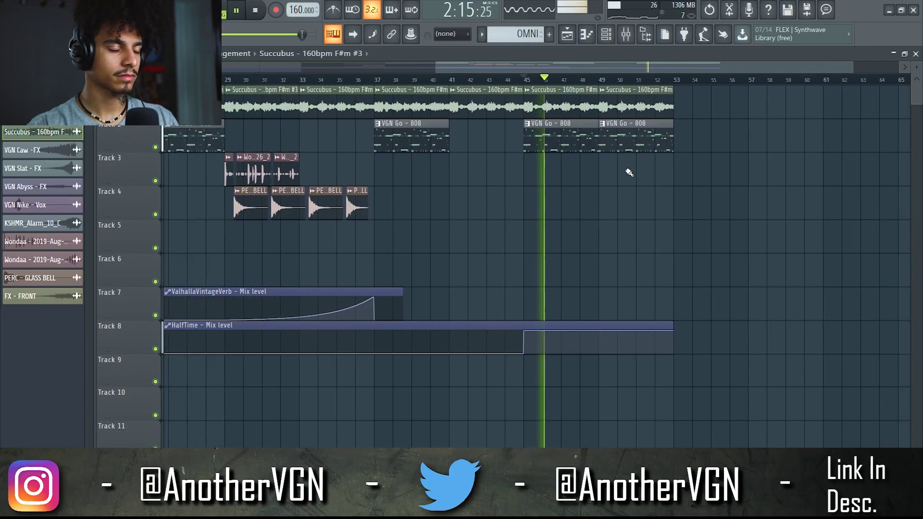